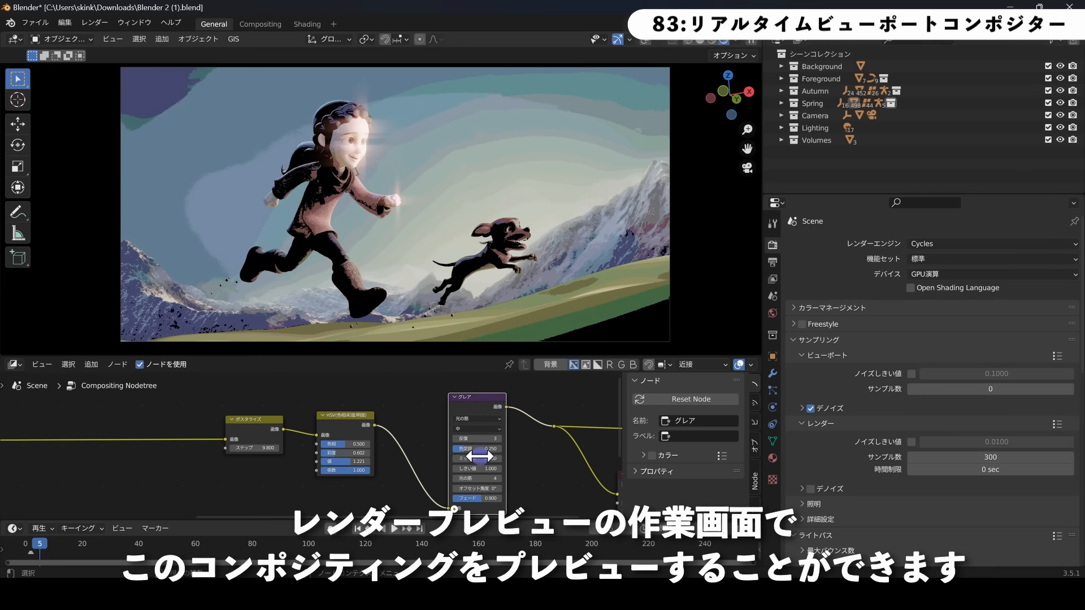
Lower the Glare node's threshold to 0.900 and adjust its colour modulation in the compositing node tree.
{"action": "mouse_move", "coordinate": [476, 470]}
{"action": "left_mouse_down"}
{"action": "mouse_move", "coordinate": [452, 470]}
{"action": "mouse_move", "coordinate": [474, 469]}
{"action": "left_mouse_up"}
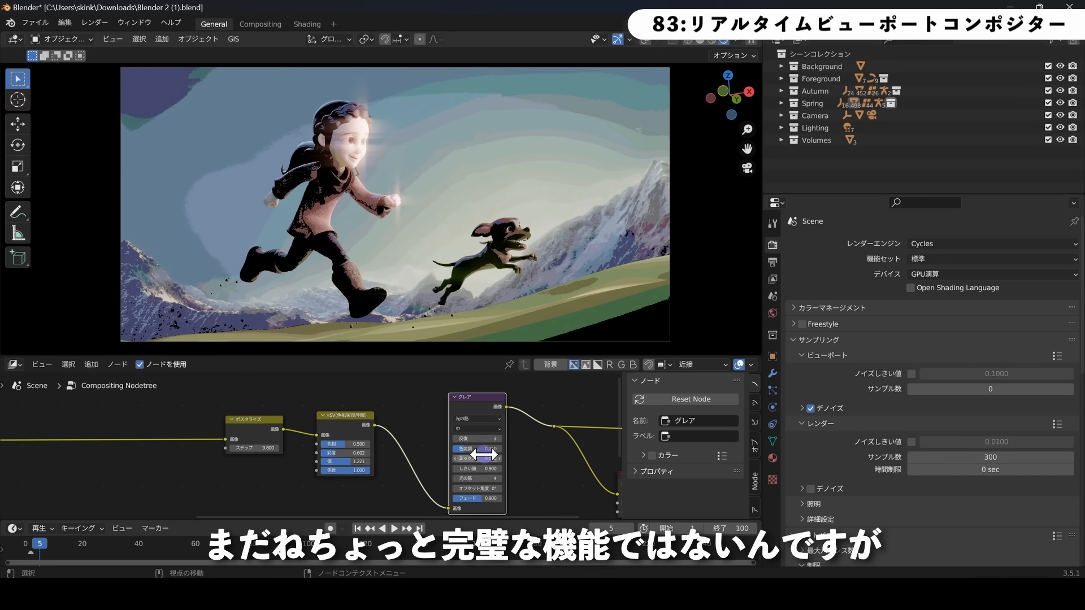
{"action": "left_click_drag", "start_coordinate": [461, 449], "coordinate": [474, 448]}
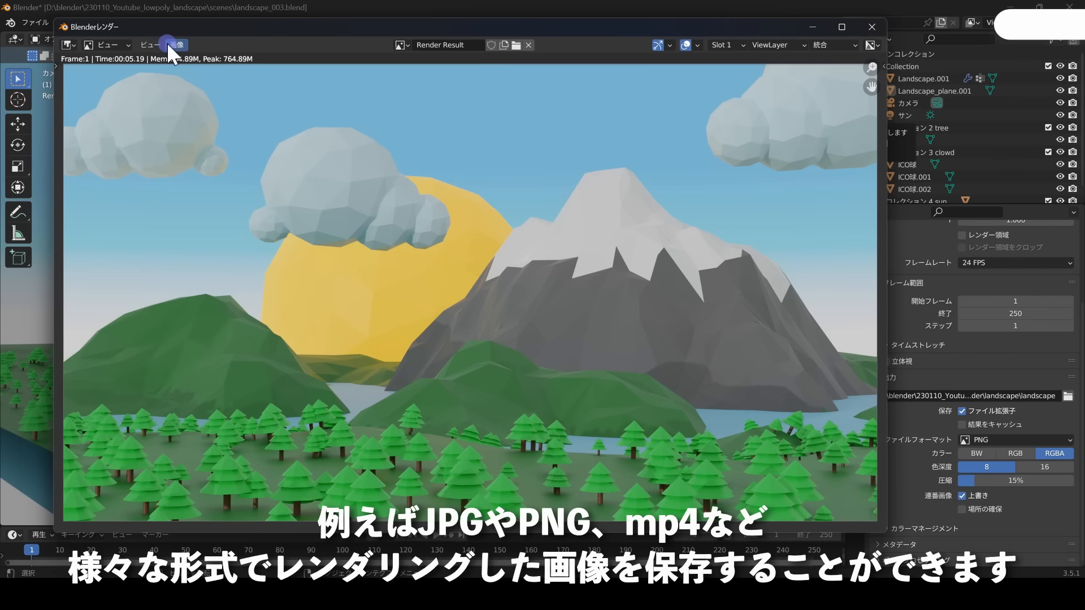
Save a copy of the rendered landscape as landscape.png in PNG format with RGB colour and 16-bit depth.
{"action": "left_click", "coordinate": [169, 44]}
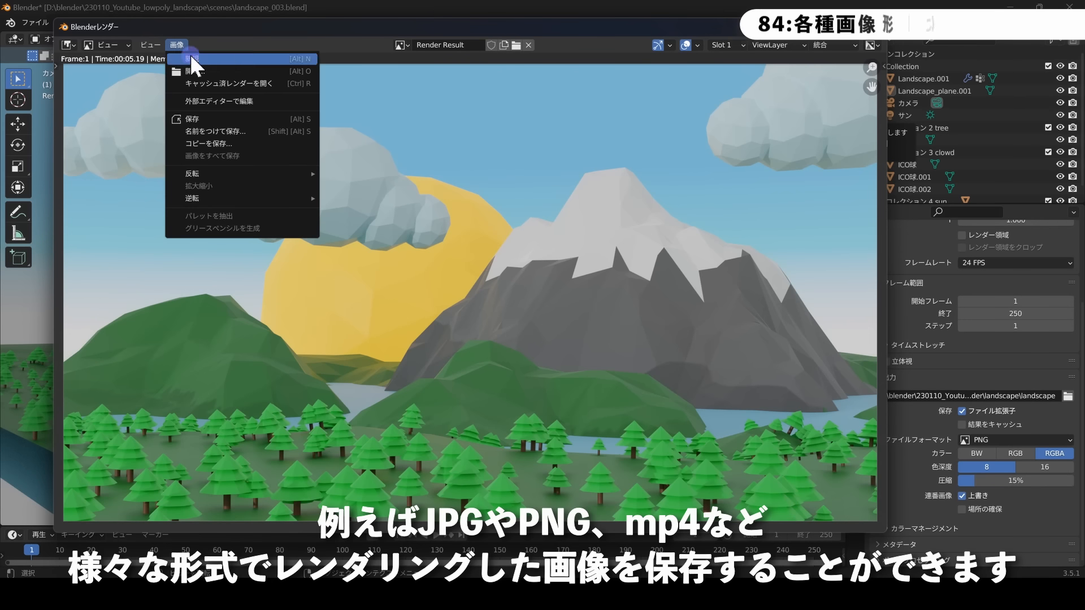
{"action": "left_click", "coordinate": [229, 127]}
{"action": "left_click", "coordinate": [772, 167]}
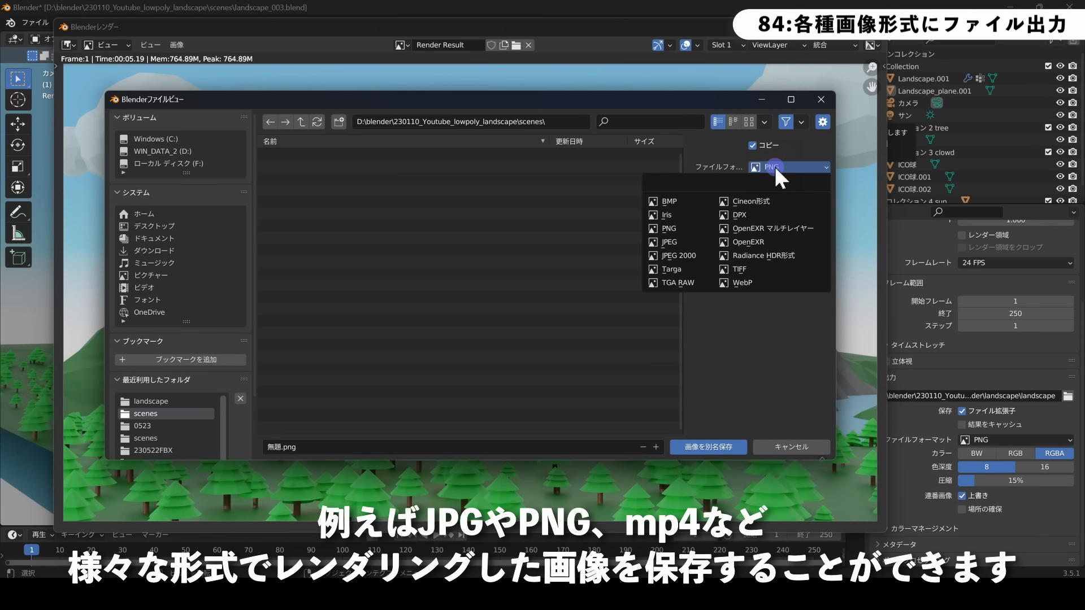
{"action": "left_click", "coordinate": [671, 242]}
{"action": "left_click", "coordinate": [760, 167]}
{"action": "left_click", "coordinate": [680, 228]}
{"action": "left_click", "coordinate": [766, 167]}
{"action": "left_click", "coordinate": [734, 258]}
{"action": "left_click", "coordinate": [766, 168]}
{"action": "left_click", "coordinate": [755, 270]}
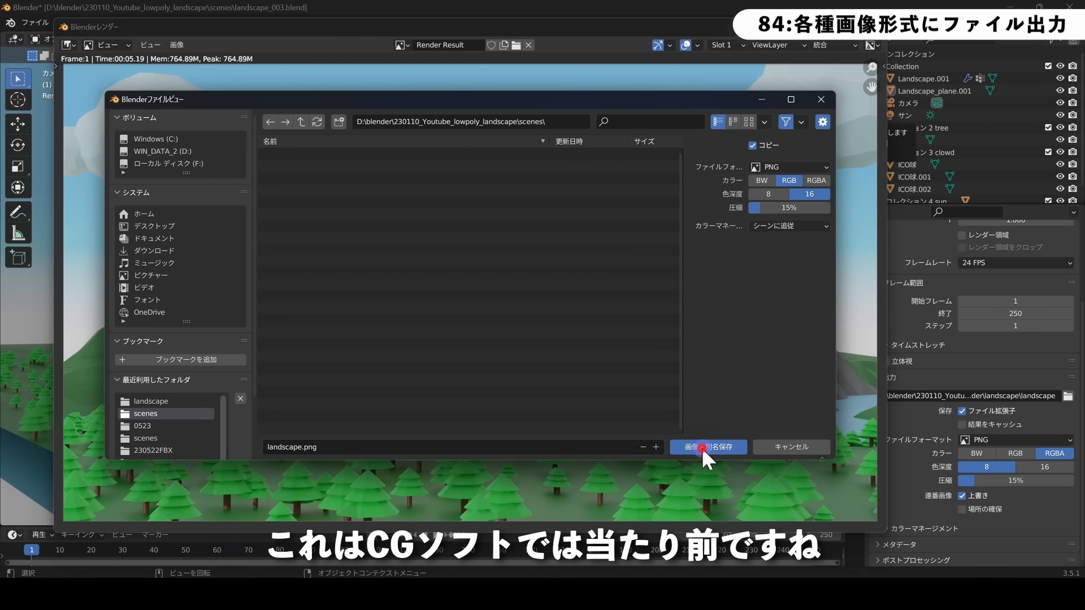
{"action": "left_click", "coordinate": [706, 447]}
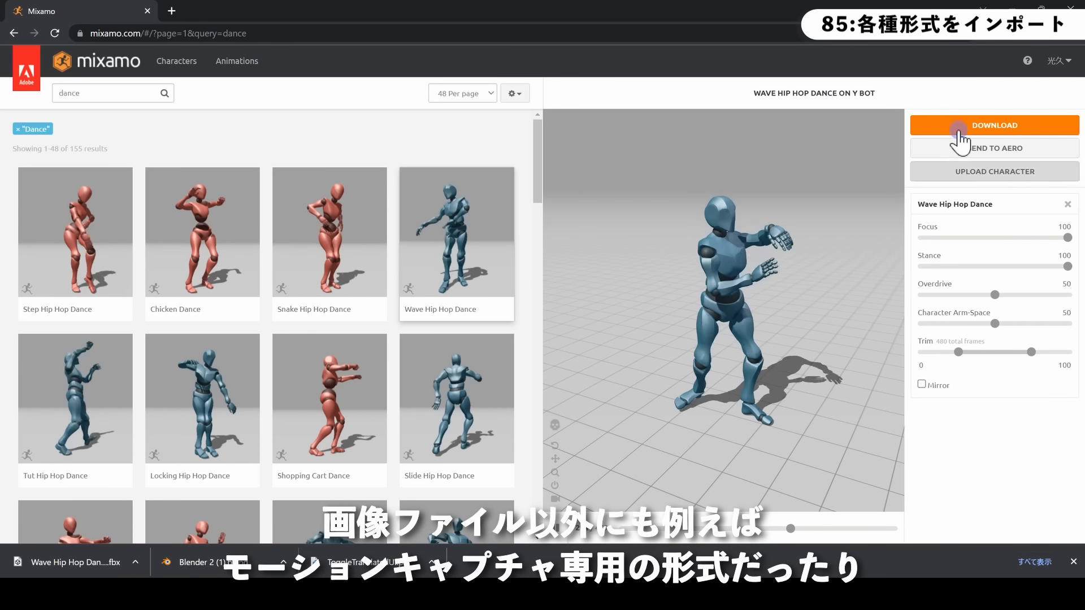
Switch to Mixamo and start the download of the Wave Hip Hop Dance animation.
{"action": "left_click", "coordinate": [927, 134]}
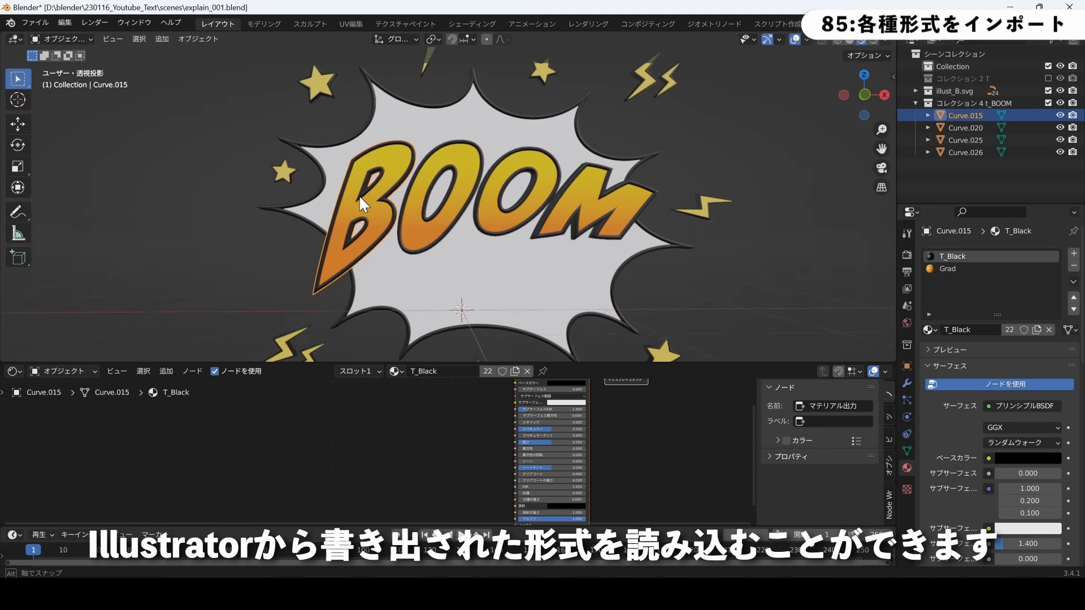
Switch to Blender and examine the BOOM artwork and the file import and export options.
{"action": "mouse_move", "coordinate": [360, 198]}
{"action": "middle_mouse_down"}
{"action": "mouse_move", "coordinate": [363, 186]}
{"action": "mouse_move", "coordinate": [377, 191]}
{"action": "mouse_move", "coordinate": [388, 211]}
{"action": "mouse_move", "coordinate": [378, 209]}
{"action": "middle_mouse_up"}
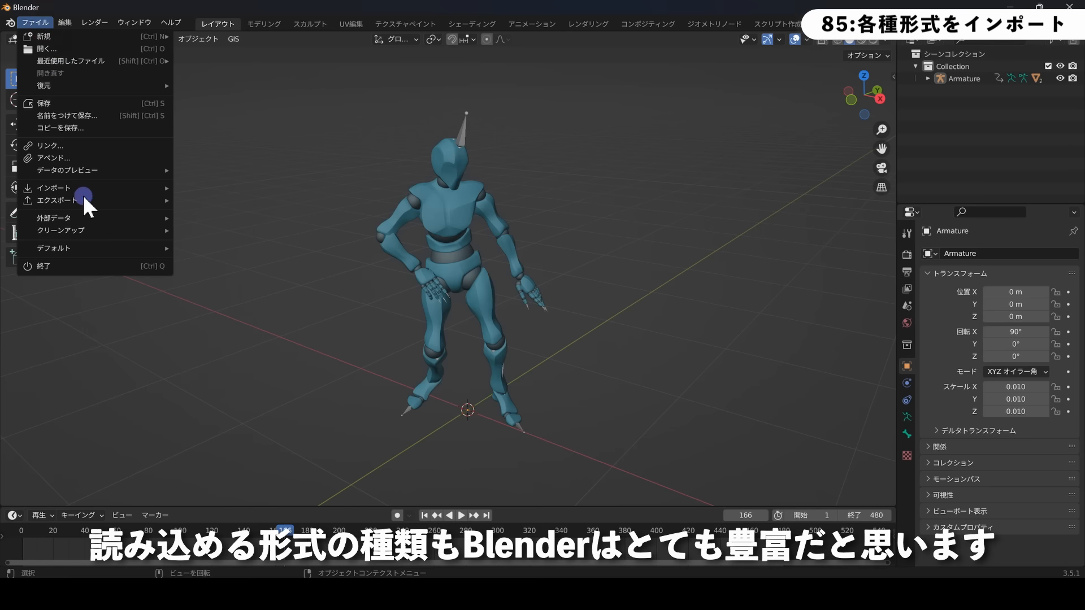
{"action": "mouse_move", "coordinate": [97, 194]}
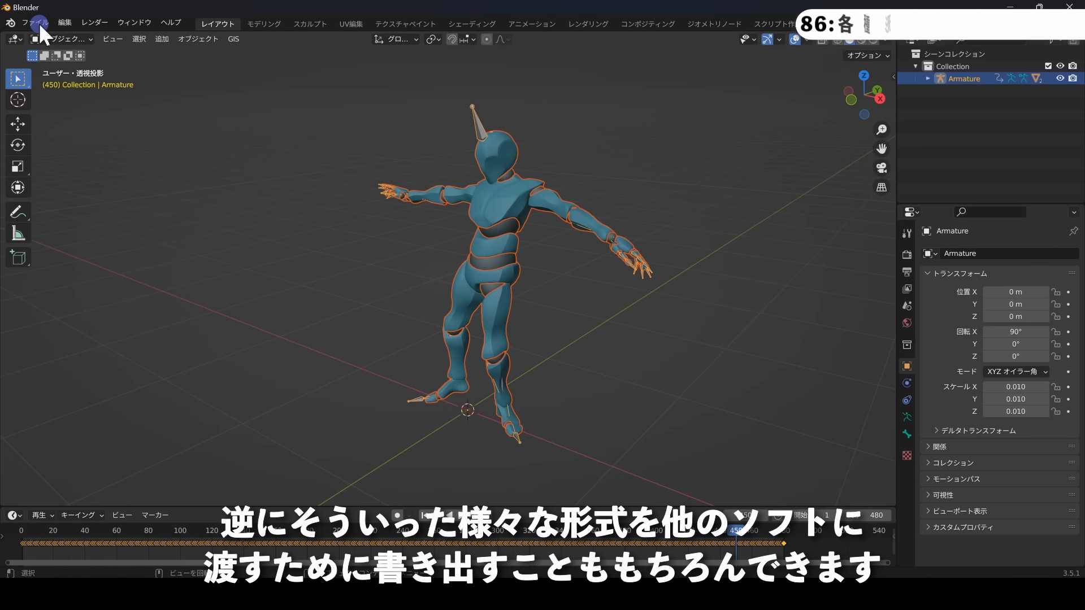
{"action": "left_click", "coordinate": [38, 23]}
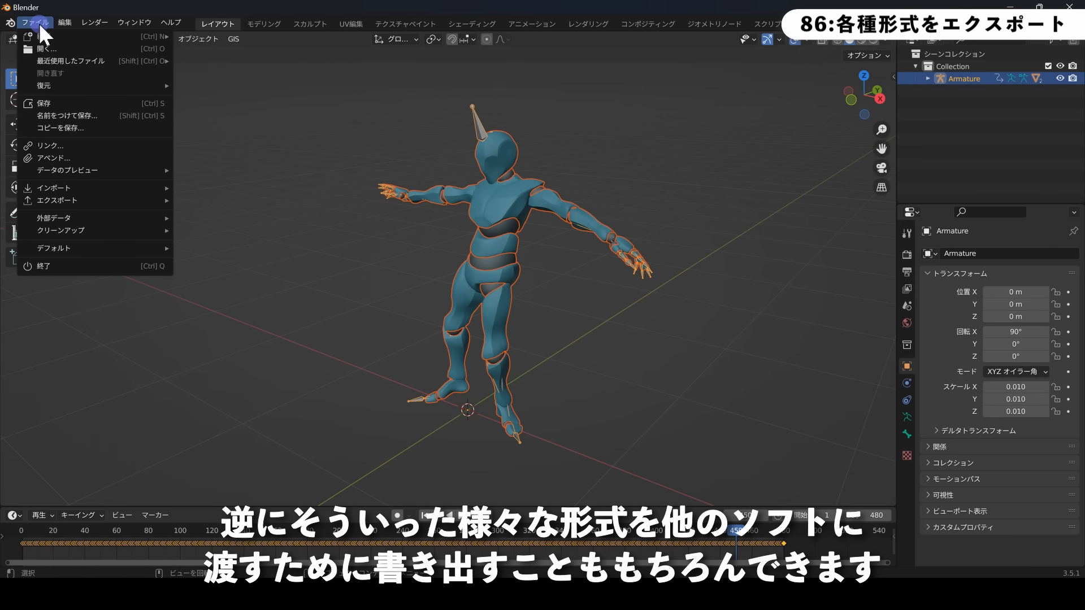
{"action": "mouse_move", "coordinate": [97, 203]}
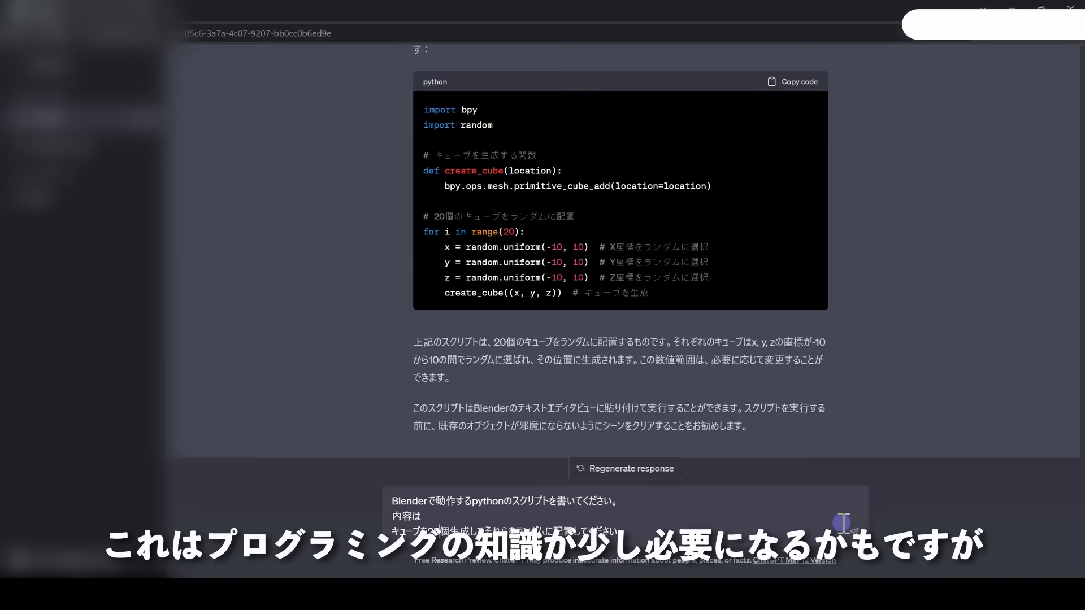
Switch to ChatGPT and submit the request for a Blender Python script that generates randomly placed cubes.
{"action": "key", "text": "Return"}
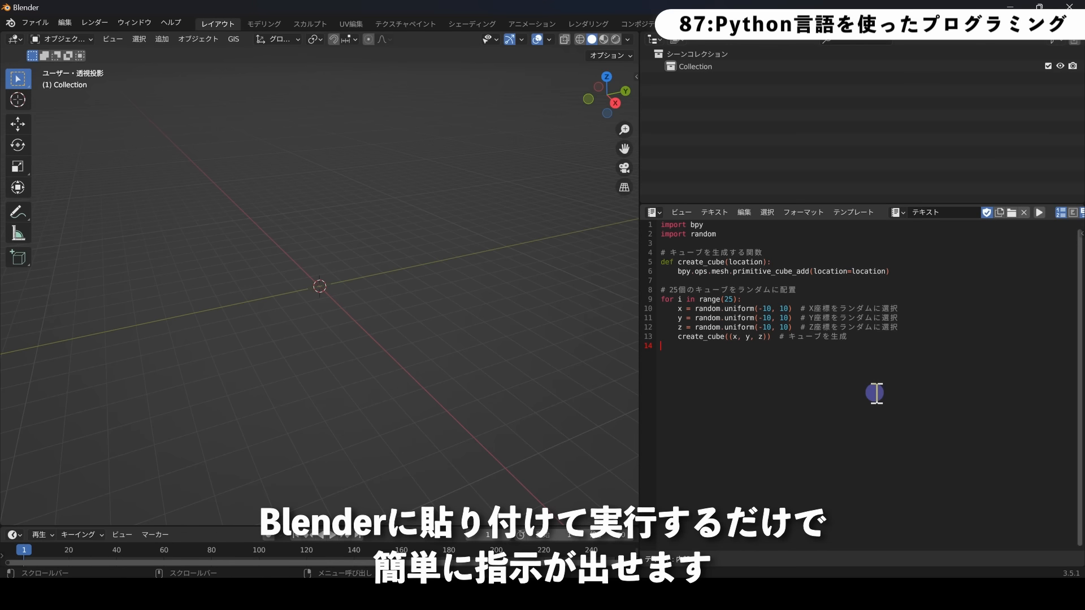
Switch to Blender and run the Python script that creates 25 randomly placed cubes, viewing the result from another angle.
{"action": "left_click", "coordinate": [1038, 213]}
{"action": "scroll", "coordinate": [430, 280], "scroll_direction": "down", "scroll_amount": 3}
{"action": "middle_click_drag", "start_coordinate": [429, 280], "coordinate": [248, 269]}
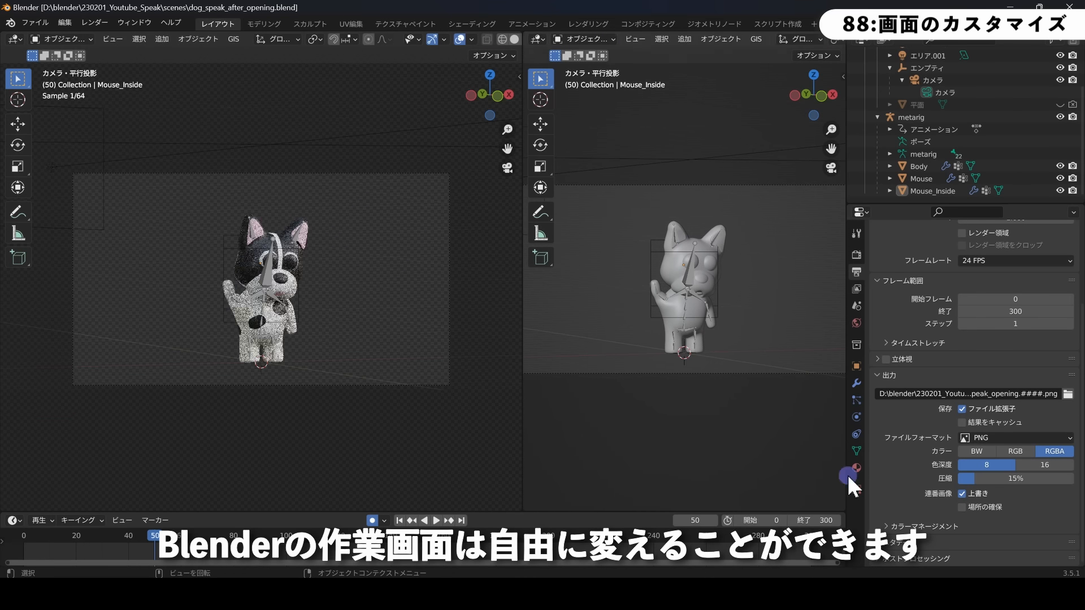
Split the solid-shaded viewport horizontally and turn its lower part into a Shader Editor.
{"action": "left_click_drag", "start_coordinate": [842, 510], "coordinate": [842, 271]}
{"action": "left_click", "coordinate": [537, 278]}
{"action": "left_click", "coordinate": [600, 394]}
{"action": "middle_click_drag", "start_coordinate": [580, 353], "coordinate": [588, 329]}
{"action": "middle_click_drag", "start_coordinate": [588, 329], "coordinate": [592, 307]}
Split the rendered viewport horizontally and turn its lower part into a Graph Editor.
{"action": "left_click_drag", "start_coordinate": [519, 510], "coordinate": [523, 341]}
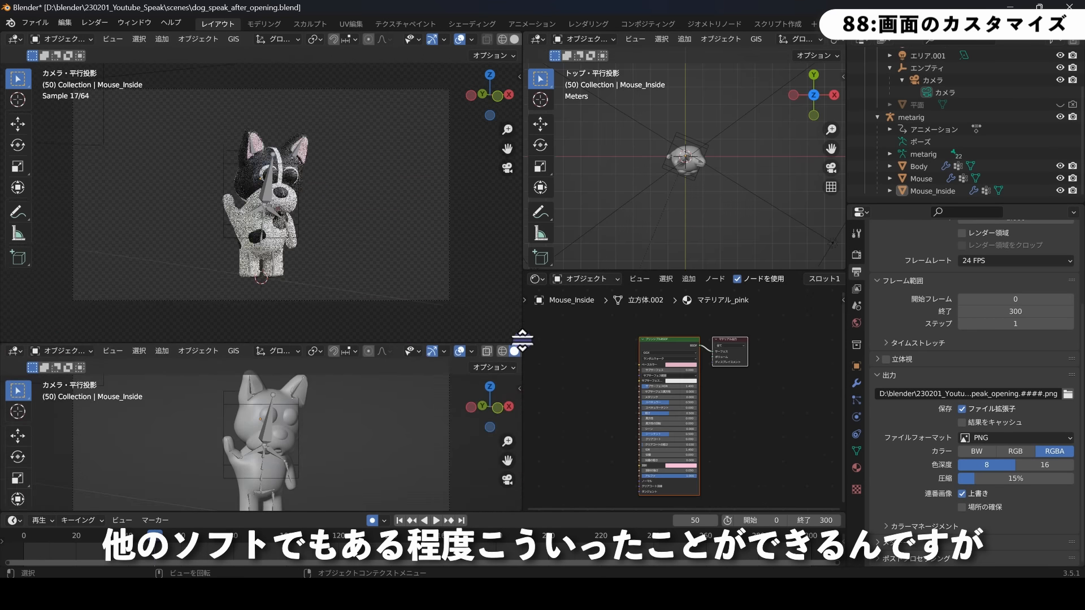
{"action": "left_click", "coordinate": [15, 351]}
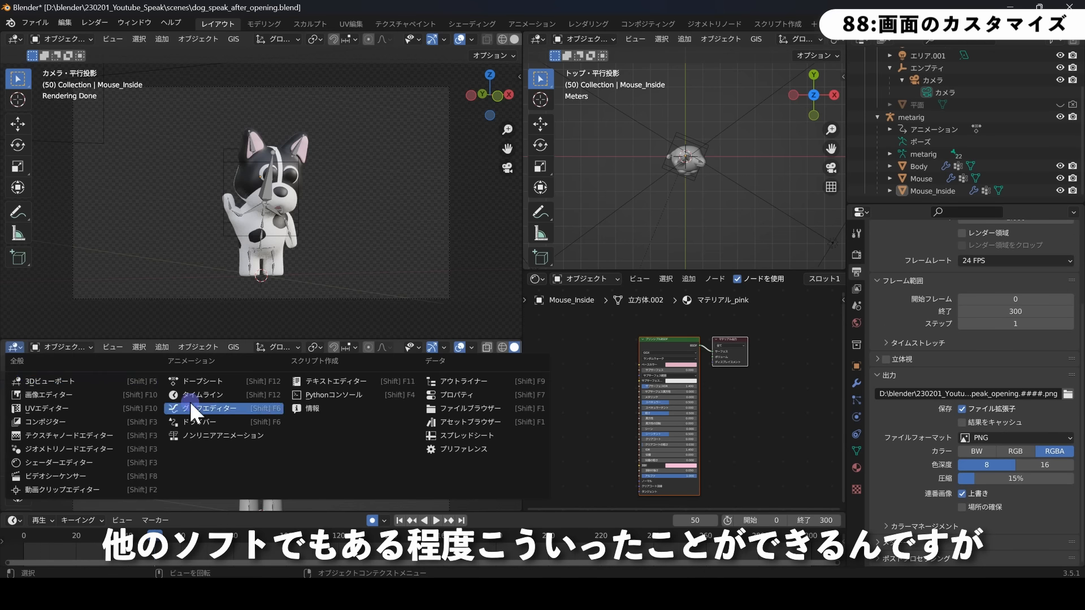
{"action": "left_click", "coordinate": [190, 401]}
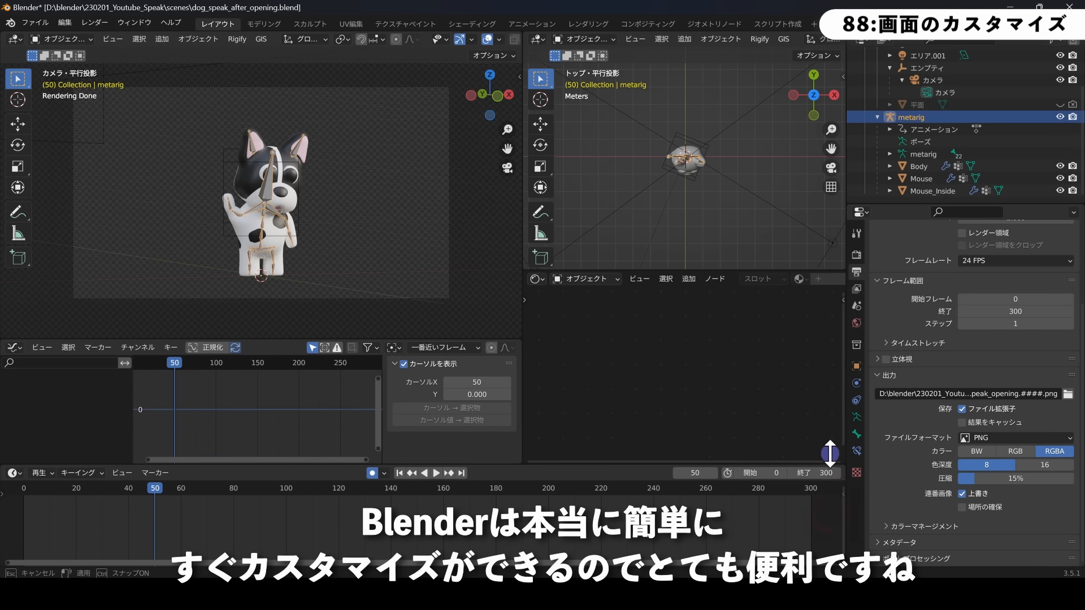
Resize the timeline area by moving its upper boundary and choose another editor type for a neighbouring area.
{"action": "left_click_drag", "start_coordinate": [829, 454], "coordinate": [842, 507]}
{"action": "left_click", "coordinate": [14, 452]}
{"action": "left_click", "coordinate": [52, 357]}
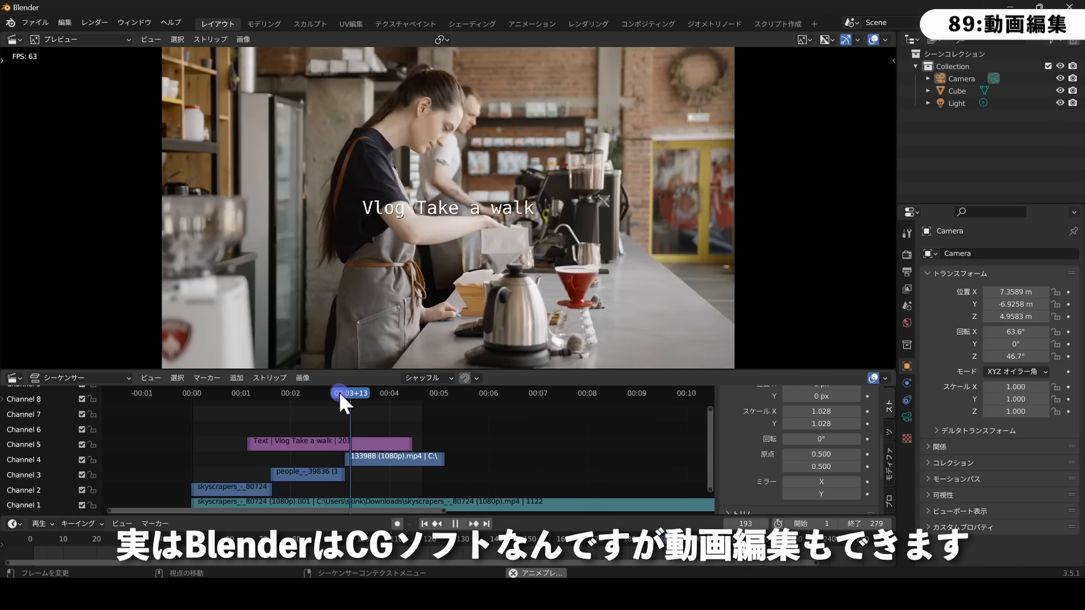
Stop playback and slide the 133988 and people_-_39836 video strips slightly earlier in the sequence.
{"action": "key", "text": "space"}
{"action": "left_click_drag", "start_coordinate": [394, 456], "coordinate": [386, 450]}
{"action": "left_click_drag", "start_coordinate": [307, 468], "coordinate": [295, 468]}
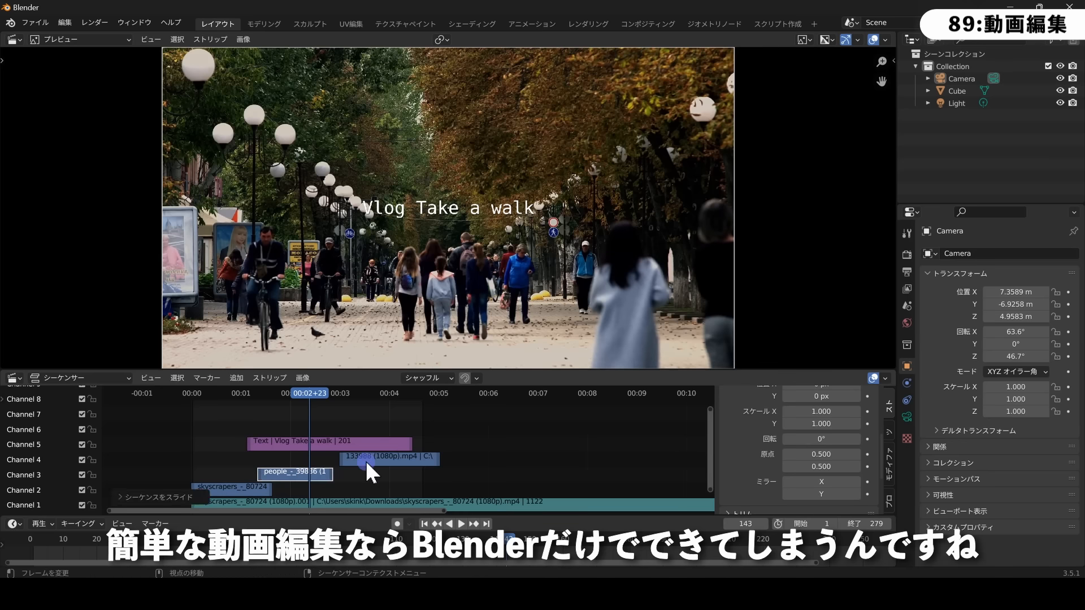
{"action": "left_click_drag", "start_coordinate": [350, 459], "coordinate": [337, 458]}
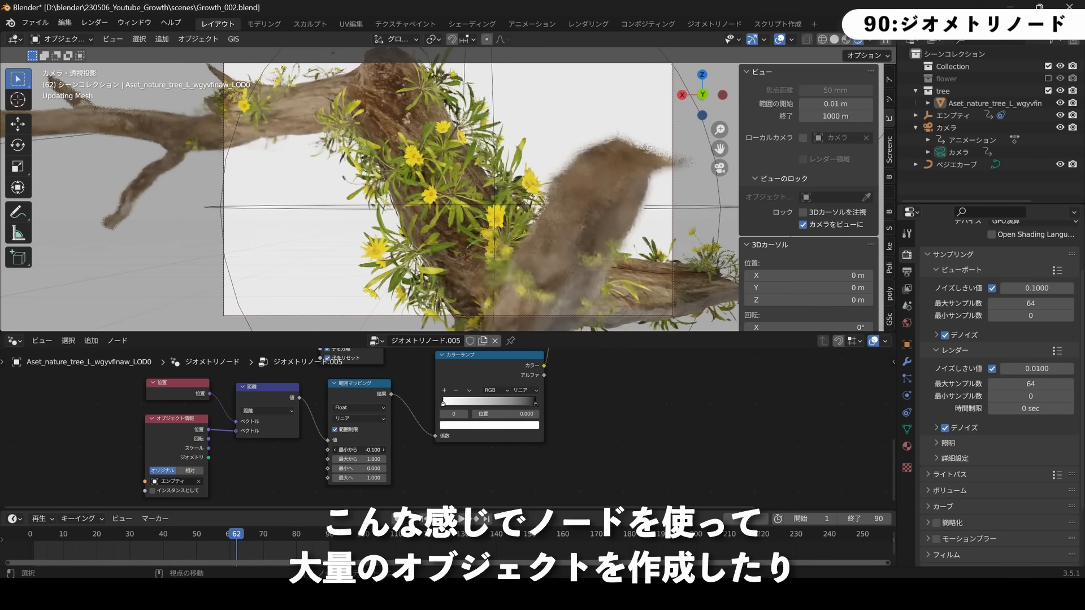
Play the animation of flowers growing along the tree branch.
{"action": "key", "text": "space"}
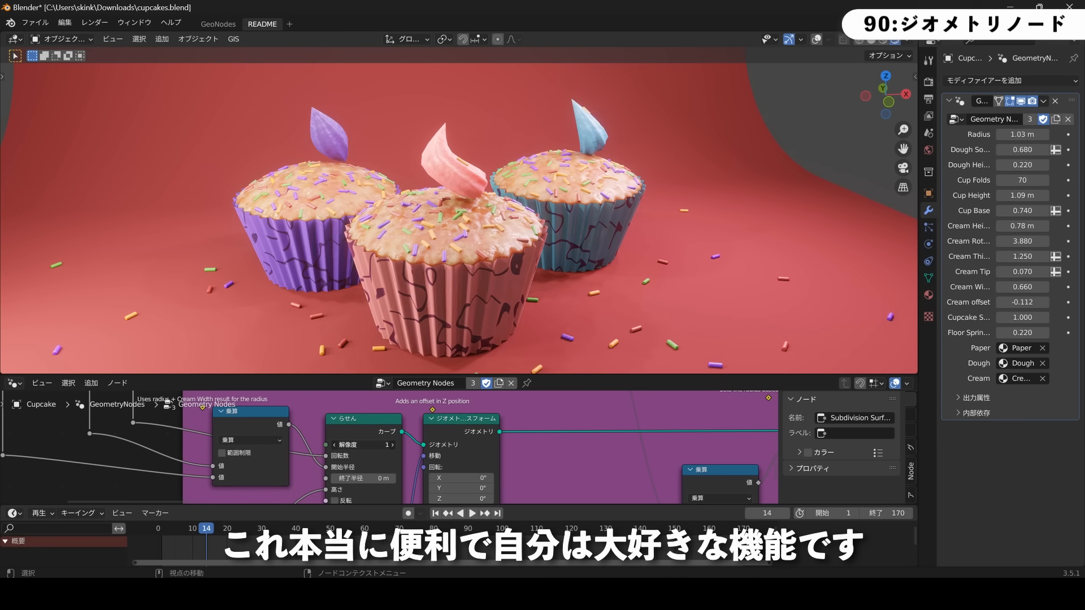
Increase the resolution of the Spiral node in the cupcake's geometry node tree.
{"action": "mouse_move", "coordinate": [363, 445]}
{"action": "left_mouse_down"}
{"action": "mouse_move", "coordinate": [412, 444]}
{"action": "mouse_move", "coordinate": [370, 445]}
{"action": "left_mouse_up"}
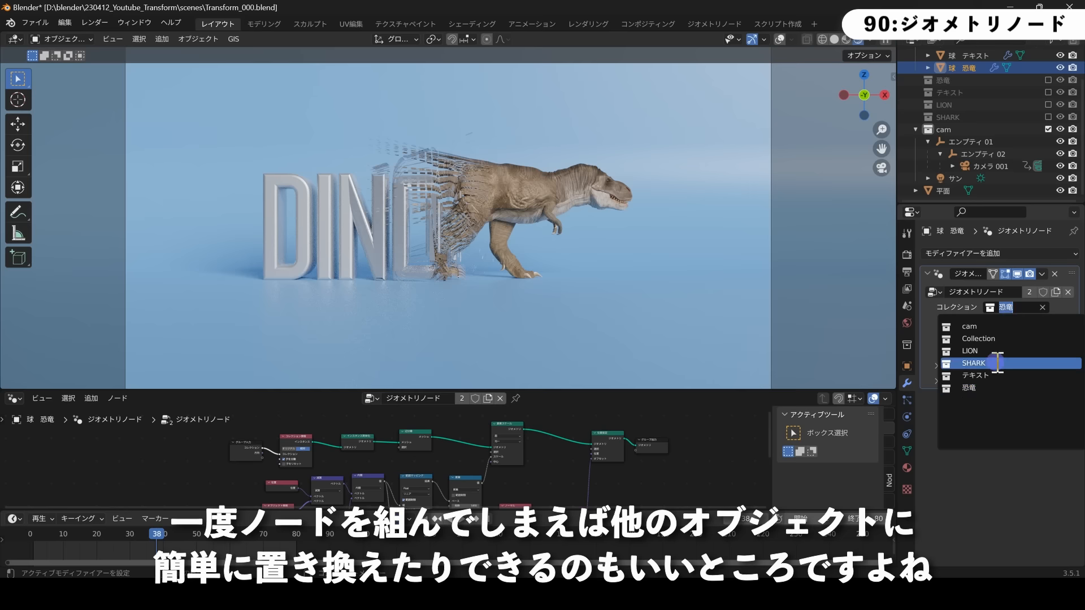
Swap the Collection input of the dinosaur's geometry nodes modifier between SHARK, LION and 恐竜, finishing with LION.
{"action": "left_click", "coordinate": [997, 363]}
{"action": "left_click", "coordinate": [1015, 308]}
{"action": "left_click", "coordinate": [999, 350]}
{"action": "left_click", "coordinate": [1012, 308]}
{"action": "left_click", "coordinate": [998, 388]}
{"action": "left_click", "coordinate": [1013, 308]}
{"action": "left_click", "coordinate": [997, 363]}
{"action": "left_click", "coordinate": [1013, 308]}
{"action": "left_click", "coordinate": [1001, 351]}
{"action": "left_click", "coordinate": [1011, 308]}
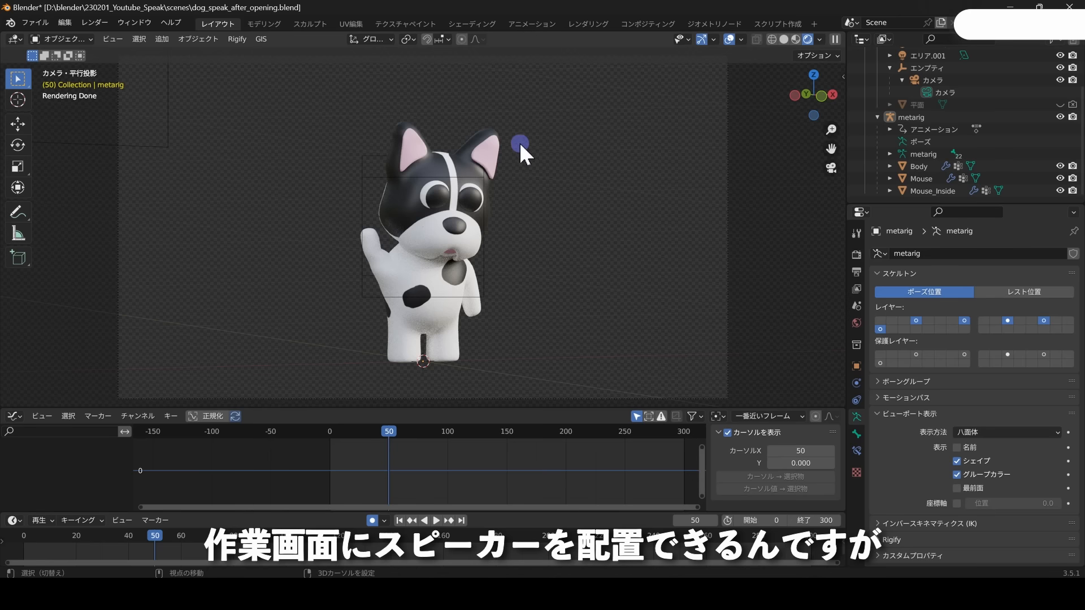
Add a speaker object to the dog scene.
{"action": "key", "text": "shift+a"}
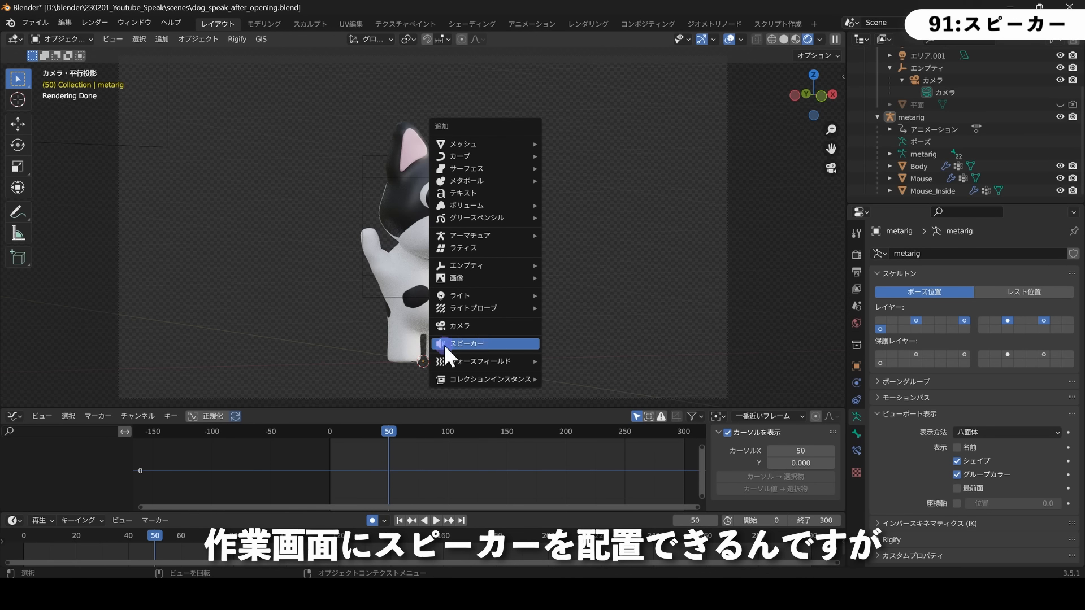
{"action": "left_click", "coordinate": [475, 343]}
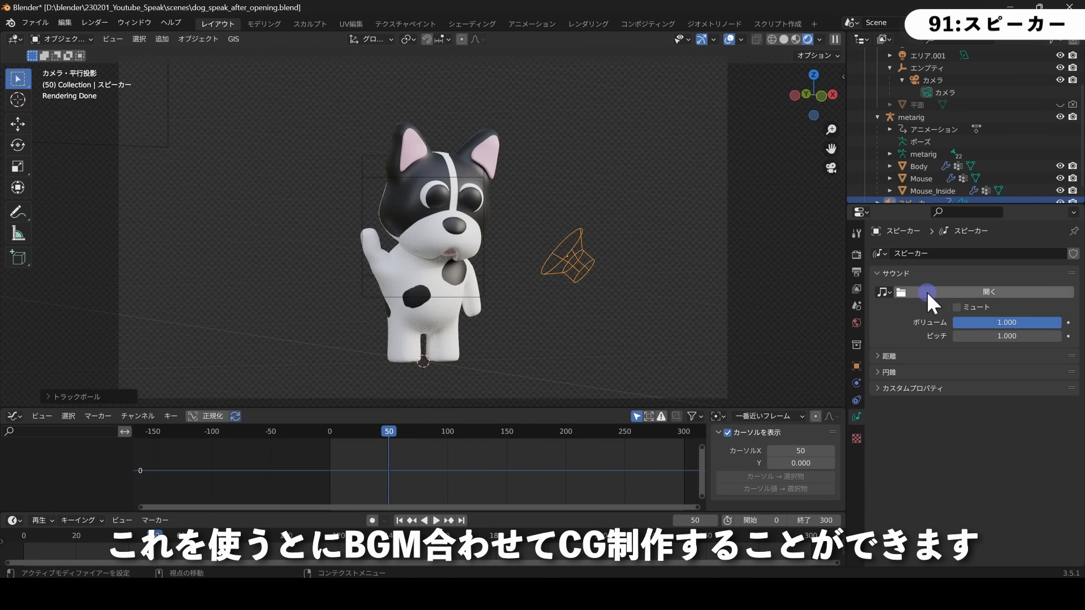
Load Voice_1.mp3 as the speaker's sound and play the animation.
{"action": "left_click", "coordinate": [930, 292]}
{"action": "left_click", "coordinate": [621, 194]}
{"action": "left_click", "coordinate": [771, 453]}
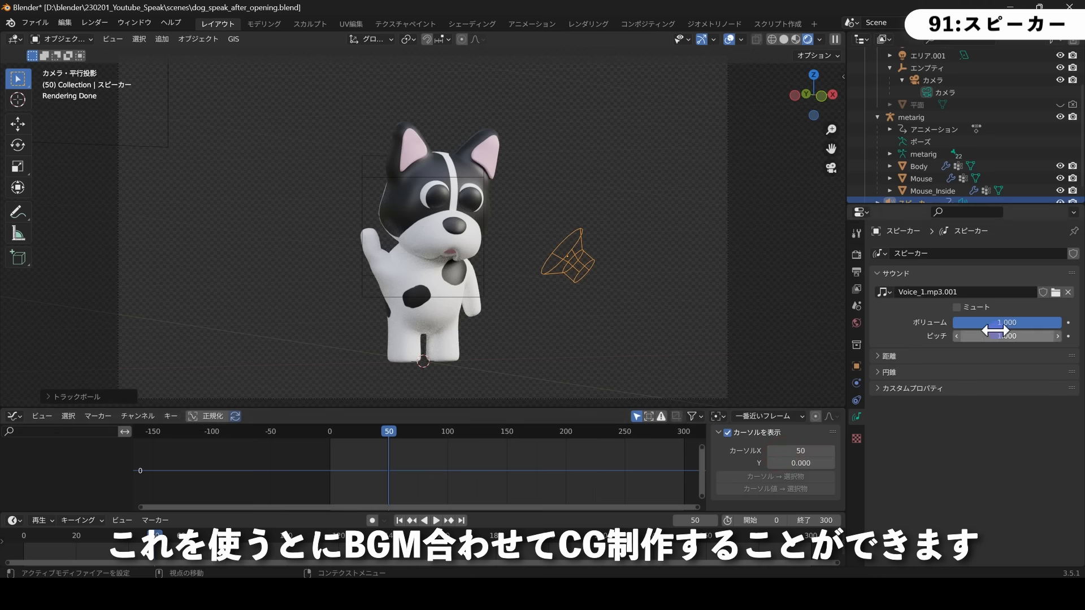
{"action": "key", "text": "space"}
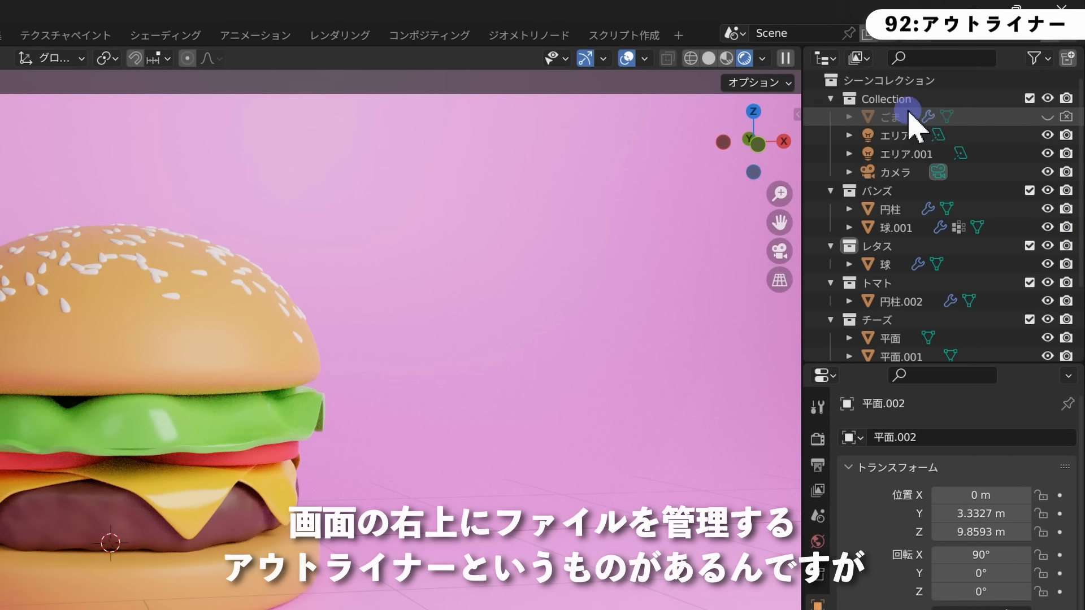
Examine how the hamburger is organised in the Outliner by selecting its bun, lettuce, tomato, cheese and patty objects in turn.
{"action": "left_click", "coordinate": [890, 139]}
{"action": "left_click", "coordinate": [890, 209]}
{"action": "left_click", "coordinate": [891, 228]}
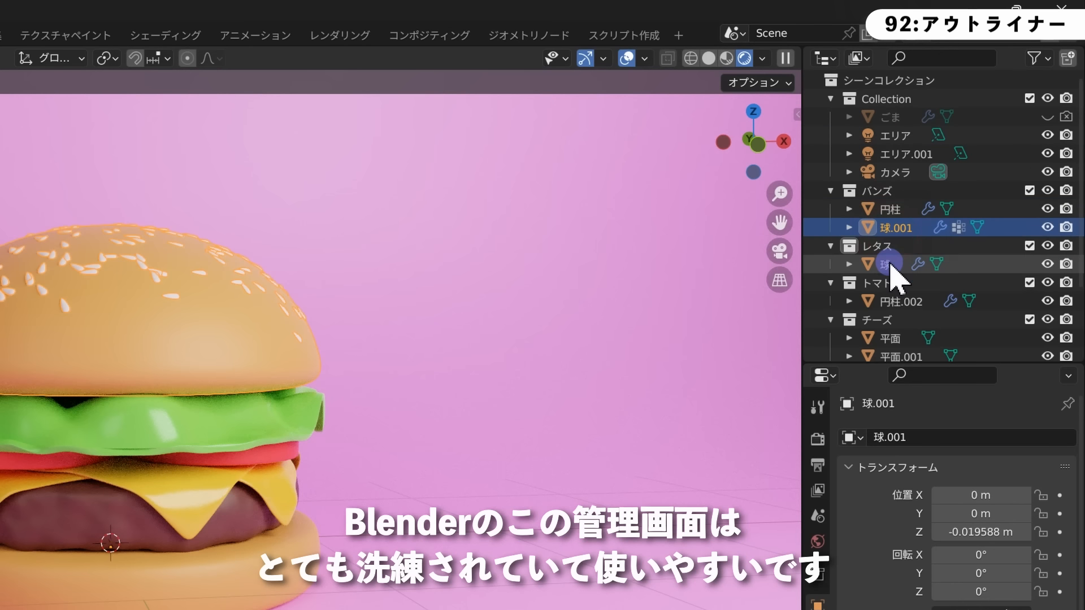
{"action": "left_click", "coordinate": [891, 264]}
{"action": "left_click", "coordinate": [898, 301]}
{"action": "scroll", "coordinate": [904, 285], "scroll_direction": "down", "scroll_amount": 3}
{"action": "left_click", "coordinate": [892, 289]}
{"action": "left_click", "coordinate": [899, 305]}
{"action": "scroll", "coordinate": [904, 307], "scroll_direction": "down", "scroll_amount": 2}
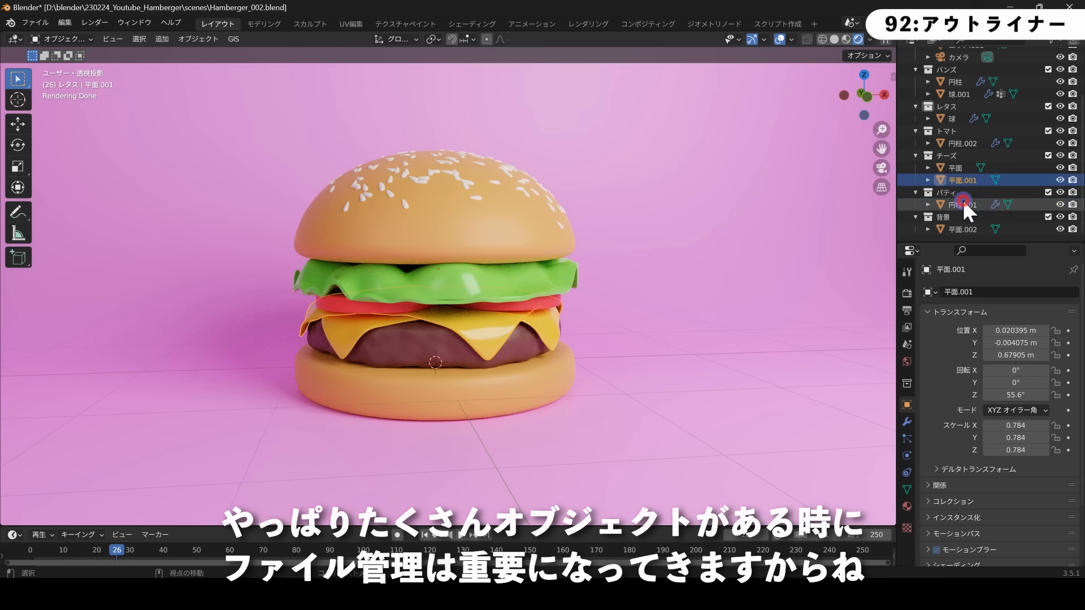
{"action": "left_click", "coordinate": [967, 229]}
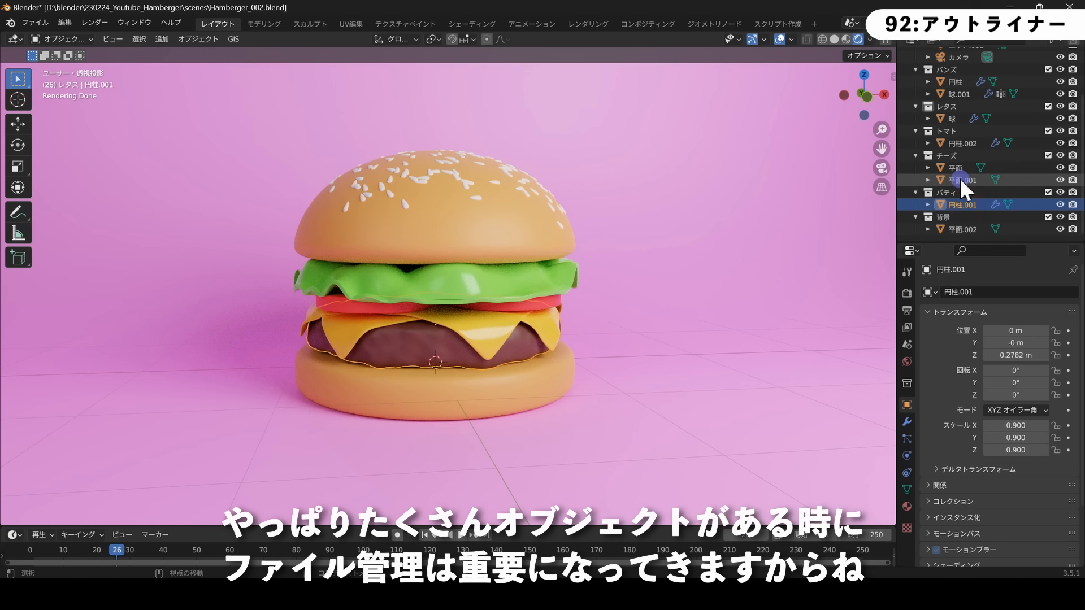
{"action": "scroll", "coordinate": [960, 148], "scroll_direction": "up", "scroll_amount": 2}
{"action": "left_click", "coordinate": [959, 152]}
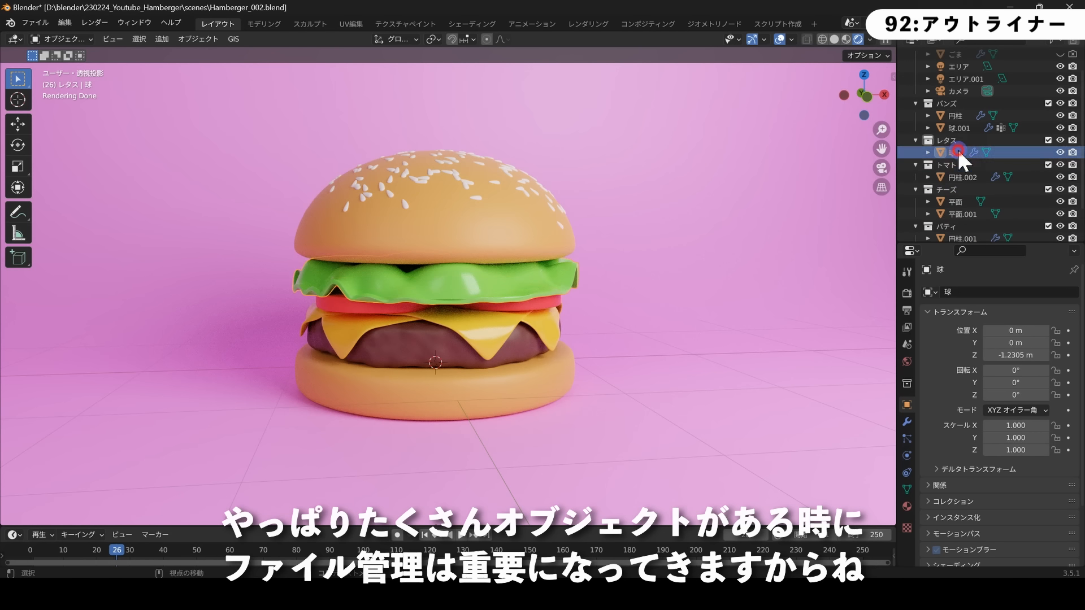
{"action": "scroll", "coordinate": [959, 129], "scroll_direction": "up", "scroll_amount": 1}
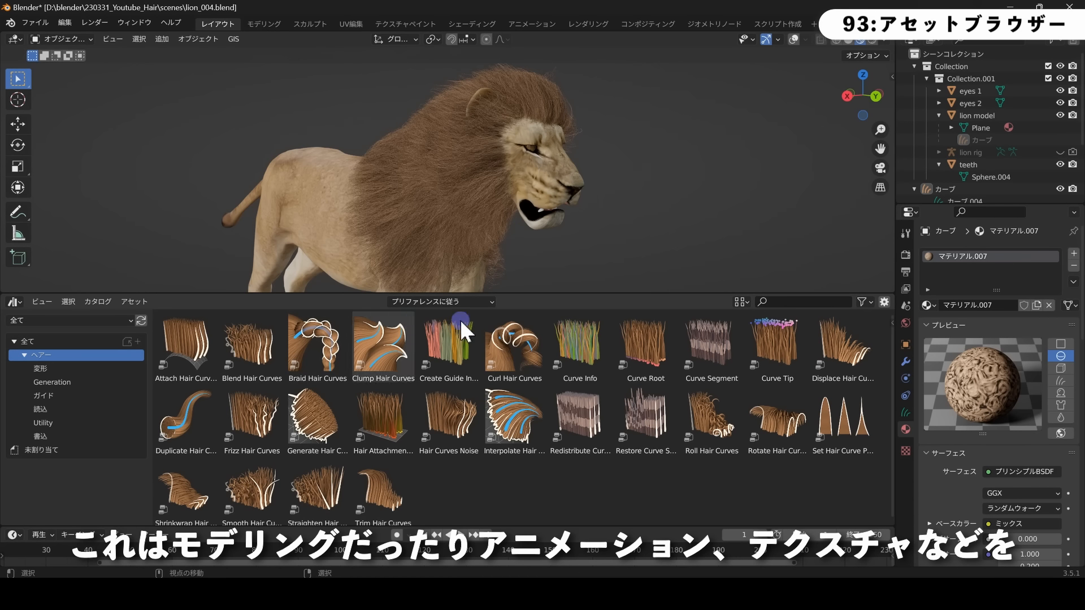
Browse the hair asset catalogs and bring Clump Hair Curves from the ガイド catalog onto the lion's mane.
{"action": "left_click", "coordinate": [80, 369]}
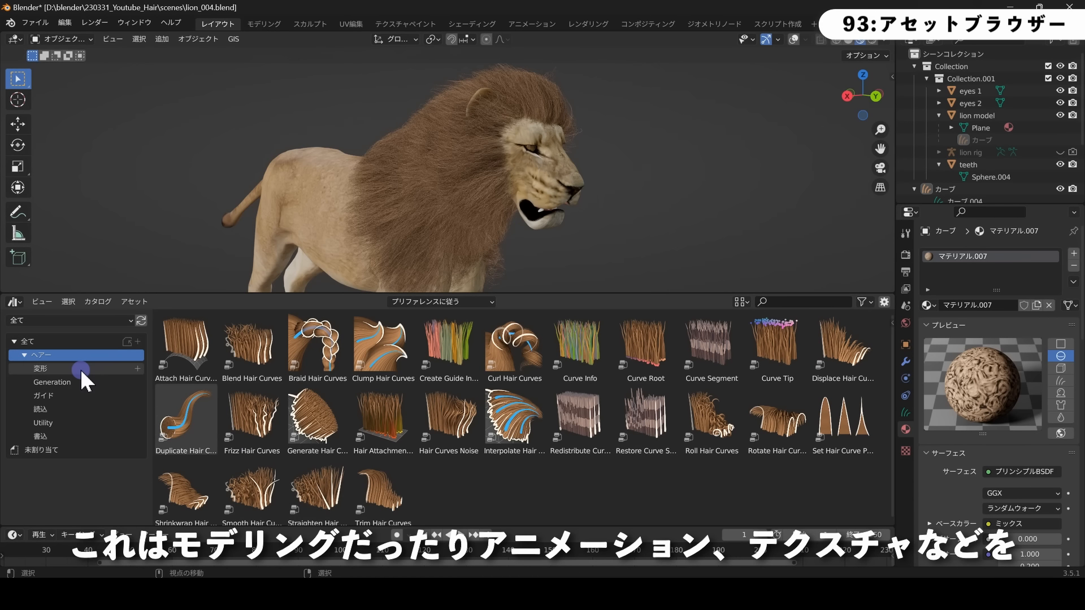
{"action": "left_click", "coordinate": [75, 382]}
{"action": "left_click", "coordinate": [68, 395]}
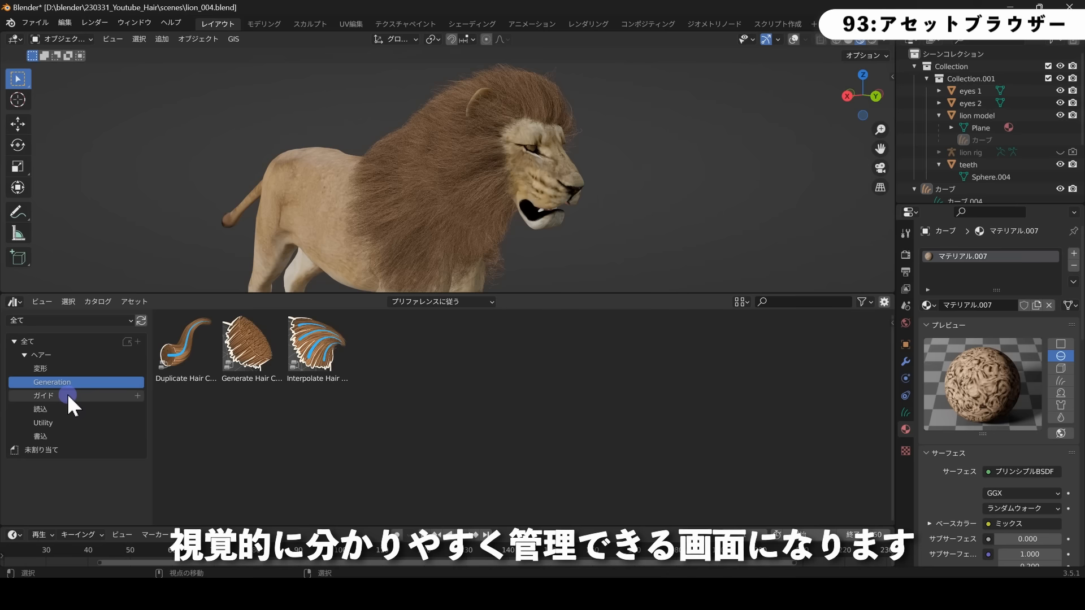
{"action": "left_click", "coordinate": [70, 408]}
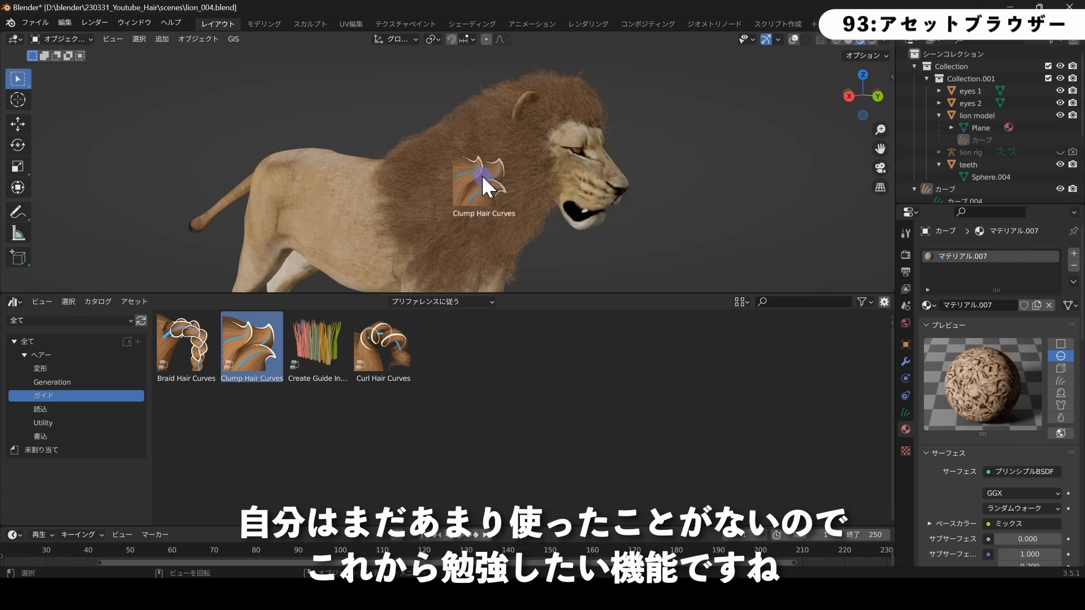
{"action": "left_click_drag", "start_coordinate": [483, 178], "coordinate": [486, 183]}
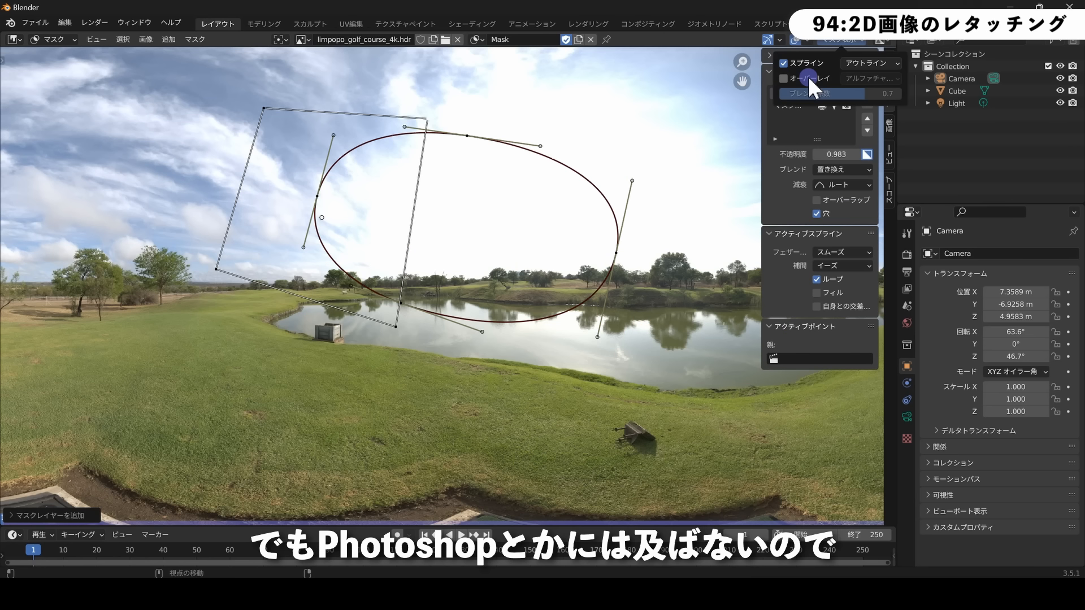
Show the mask overlay in 統合 mode and reshape the oval mask spline over the sky and lake.
{"action": "left_click", "coordinate": [808, 78]}
{"action": "left_click", "coordinate": [870, 78]}
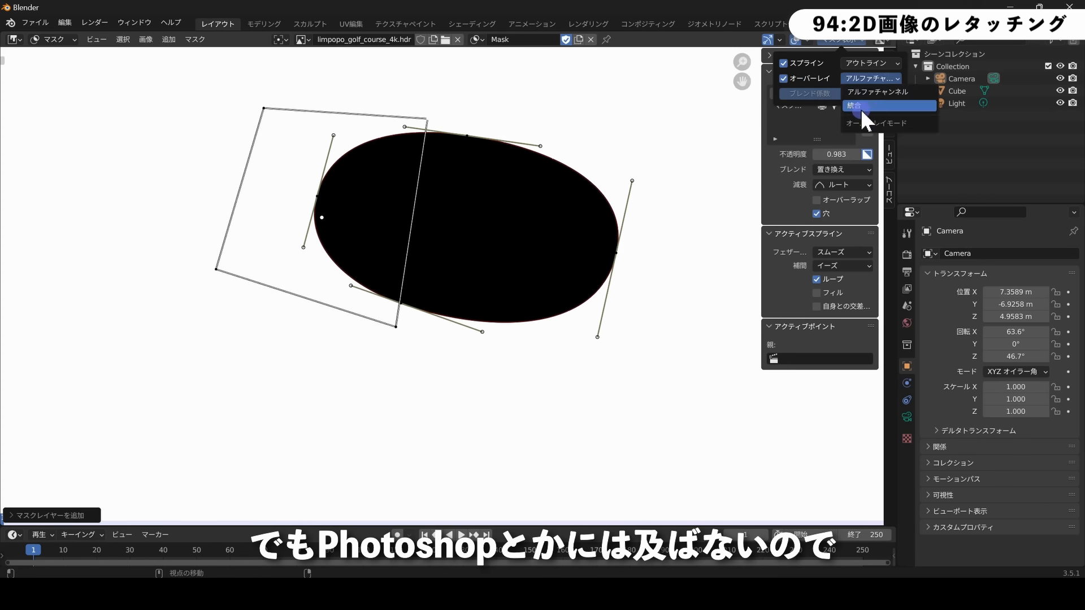
{"action": "left_click", "coordinate": [859, 110]}
{"action": "left_click_drag", "start_coordinate": [541, 252], "coordinate": [594, 223]}
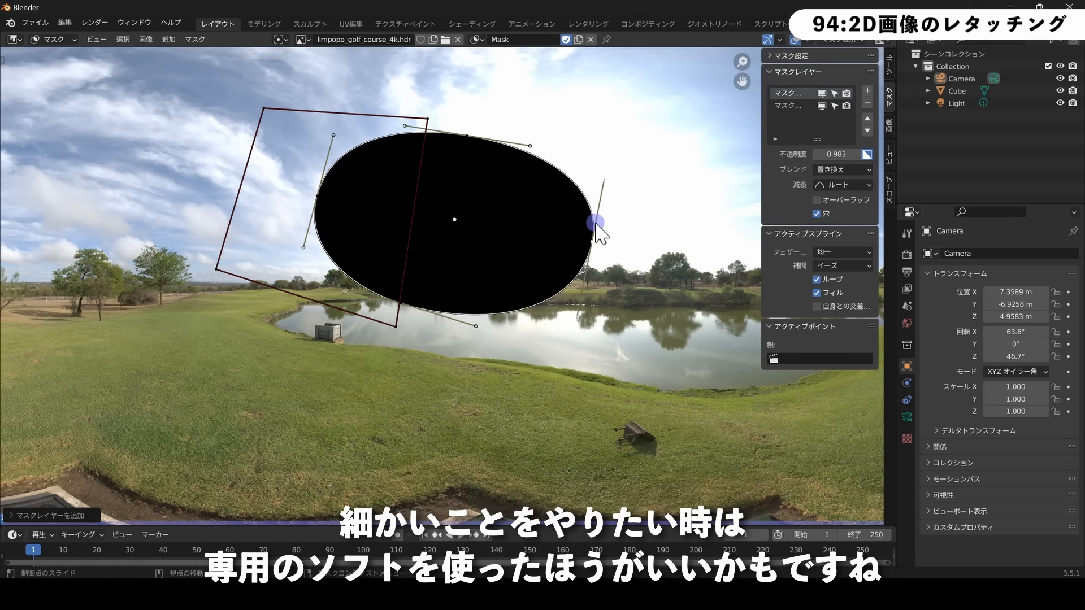
{"action": "left_click_drag", "start_coordinate": [432, 277], "coordinate": [408, 325]}
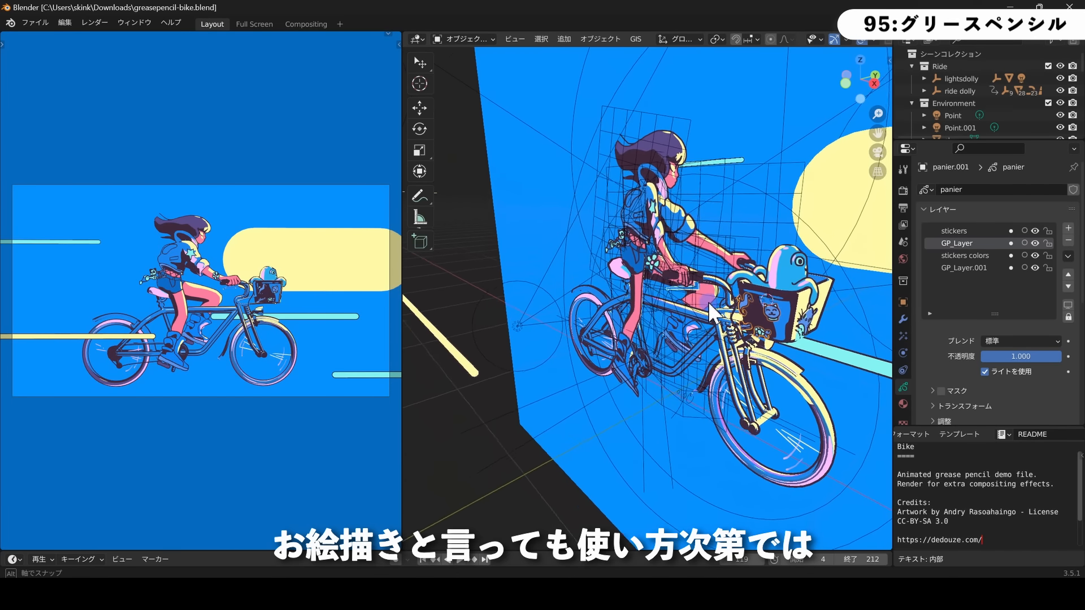
{"action": "middle_click_drag", "start_coordinate": [707, 300], "coordinate": [805, 296]}
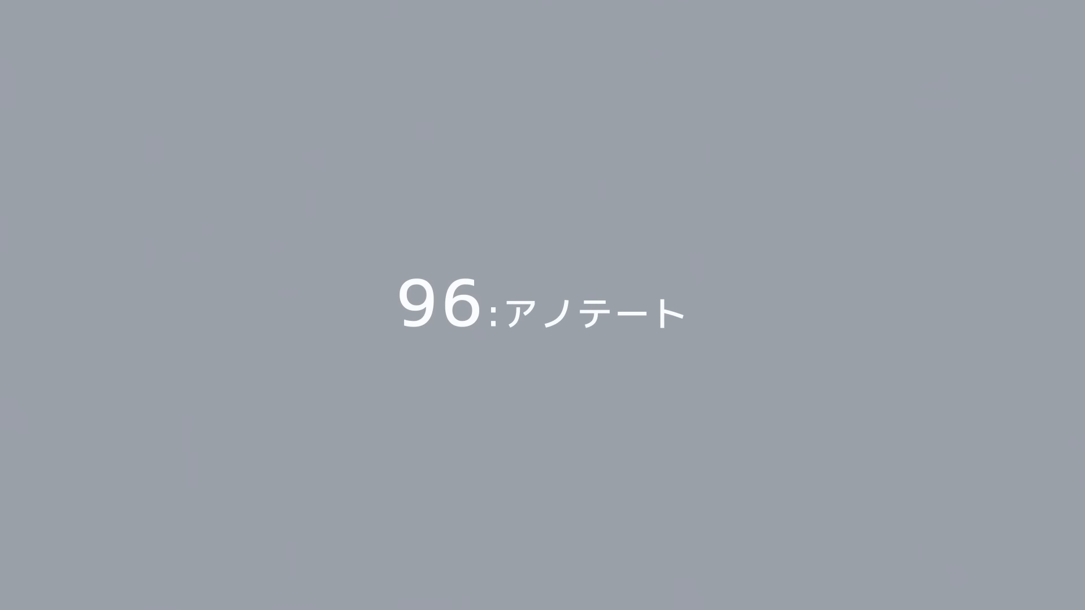
Write "memo" with freehand annotation strokes in the empty 3D scene.
{"action": "left_click_drag", "start_coordinate": [297, 202], "coordinate": [275, 289]}
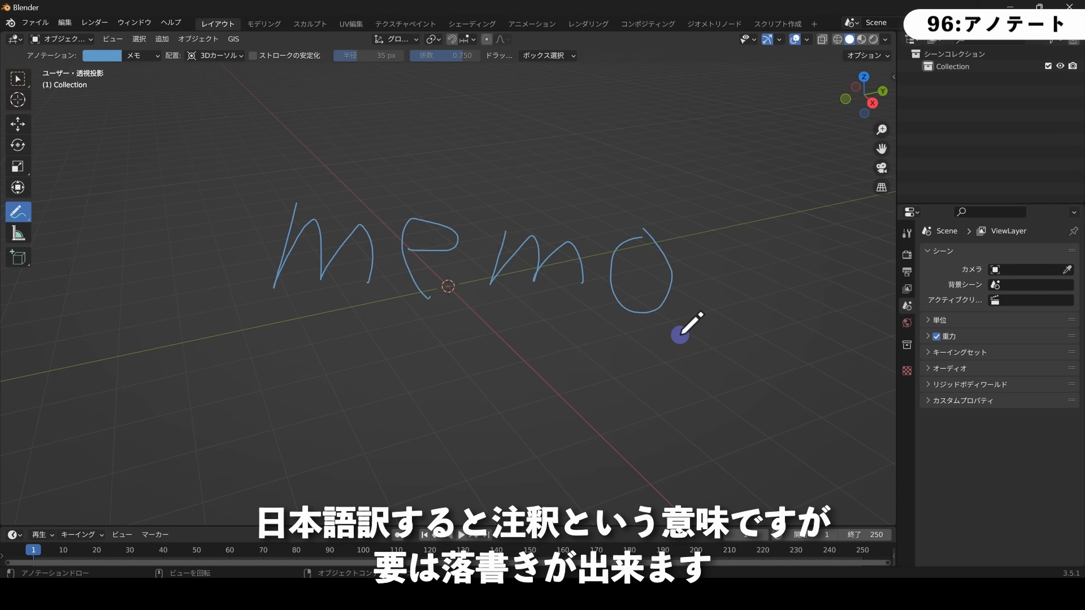
{"action": "middle_click_drag", "start_coordinate": [361, 288], "coordinate": [444, 287]}
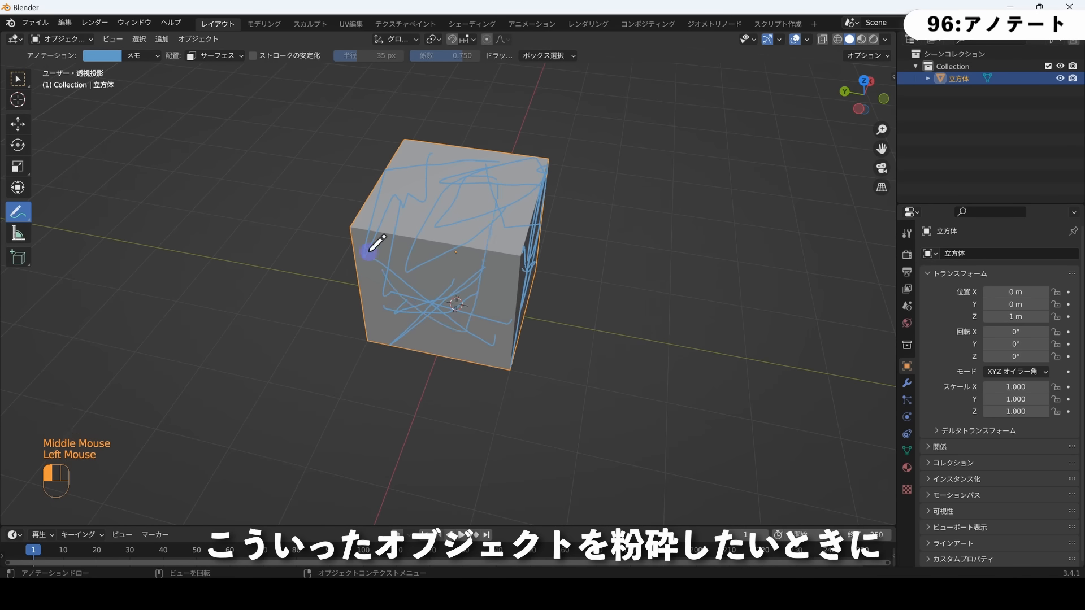
{"action": "middle_click_drag", "start_coordinate": [525, 274], "coordinate": [472, 237]}
{"action": "middle_click_drag", "start_coordinate": [495, 187], "coordinate": [412, 277]}
{"action": "left_click", "coordinate": [412, 276]}
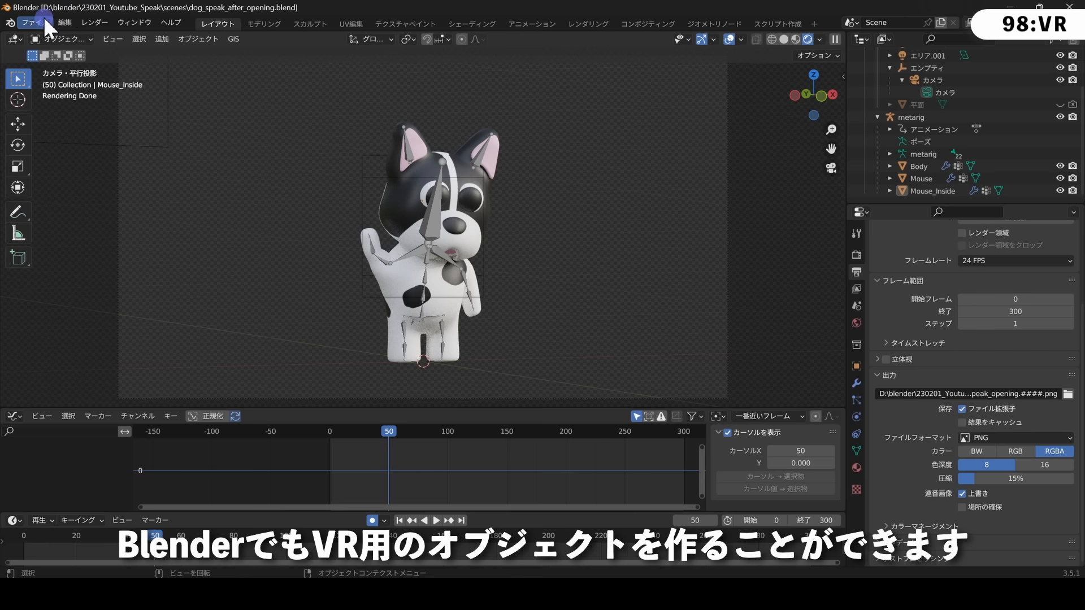
Export the dog scene in FBX format, and view the dog from another angle in Unreal Engine.
{"action": "left_click", "coordinate": [34, 23]}
{"action": "mouse_move", "coordinate": [63, 199]}
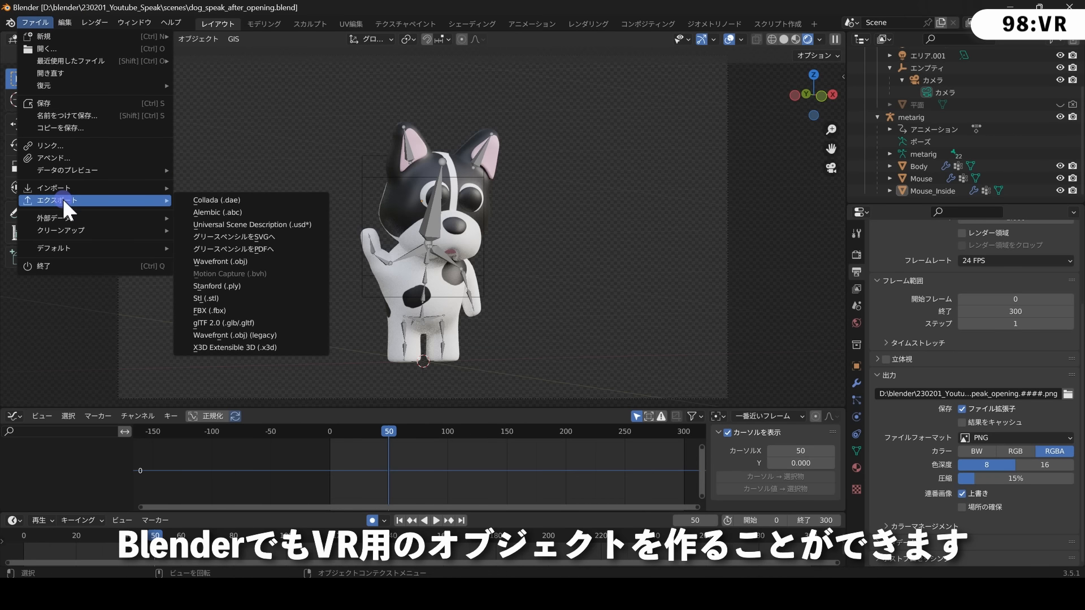
{"action": "left_click", "coordinate": [256, 313]}
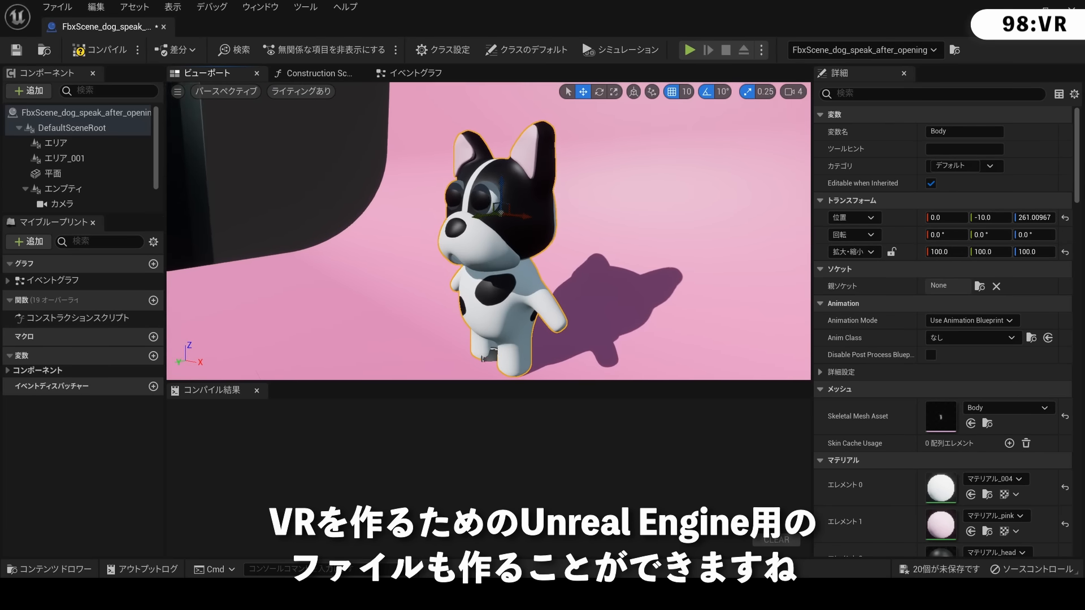
{"action": "left_click_drag", "start_coordinate": [441, 232], "coordinate": [598, 232], "text": "alt"}
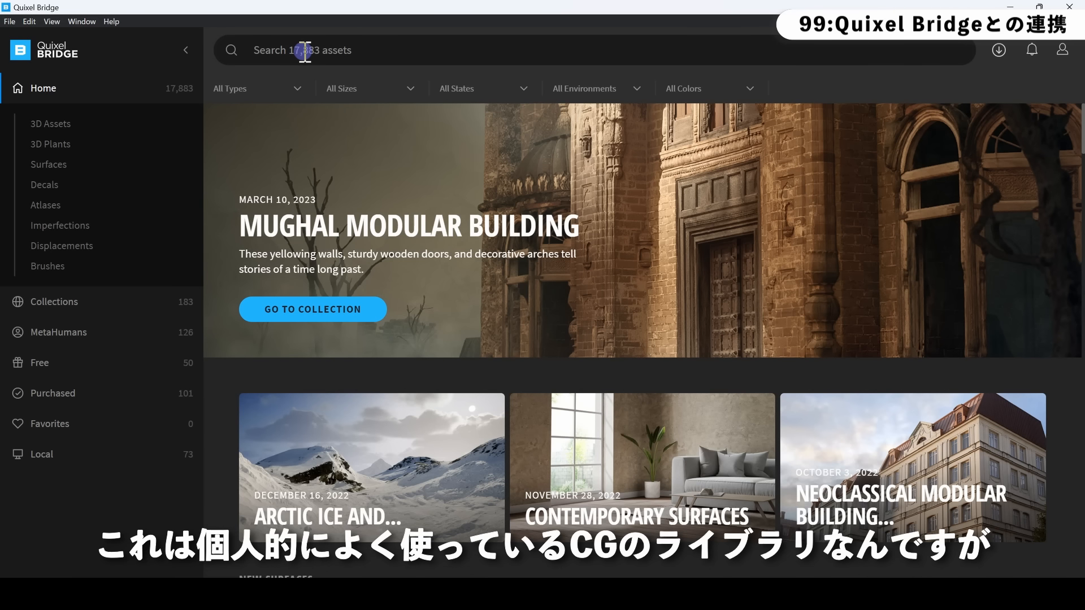
Switch to Quixel Bridge, search the asset library for "statune" and browse the matching assets.
{"action": "type", "text": "statune"}
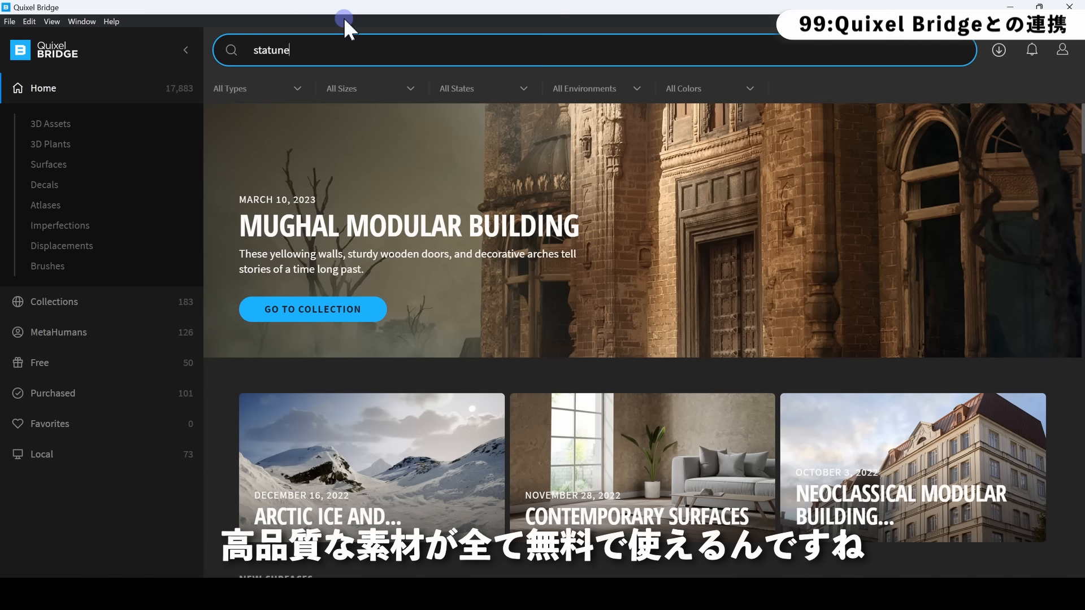
{"action": "key", "text": "Return"}
{"action": "scroll", "coordinate": [547, 286], "scroll_direction": "down", "scroll_amount": 5}
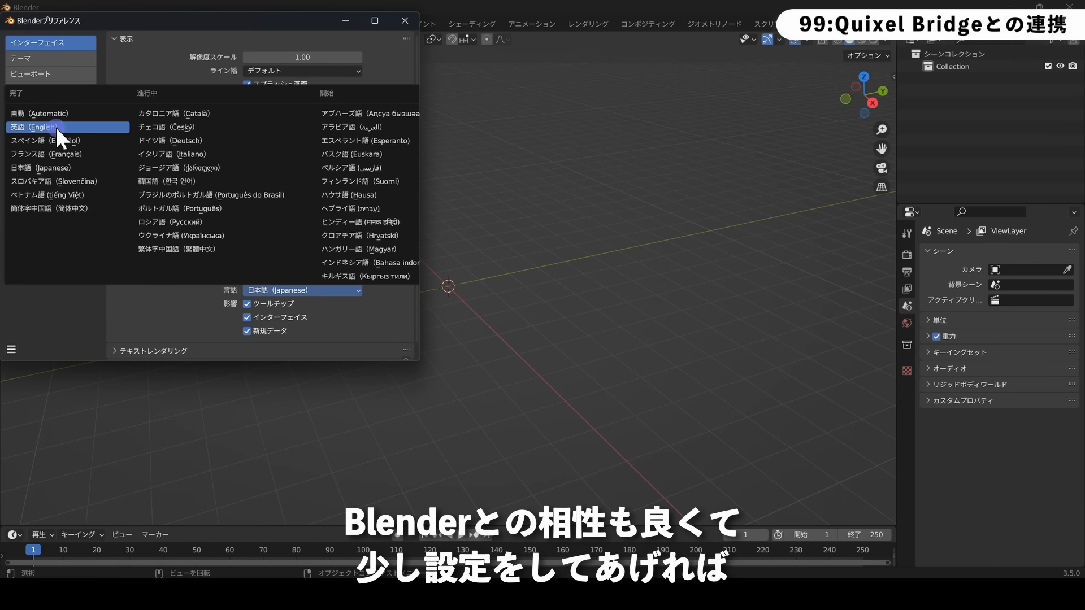
Switch to Blender, set the interface language to English and inspect the stone statue from another angle.
{"action": "left_click", "coordinate": [55, 127]}
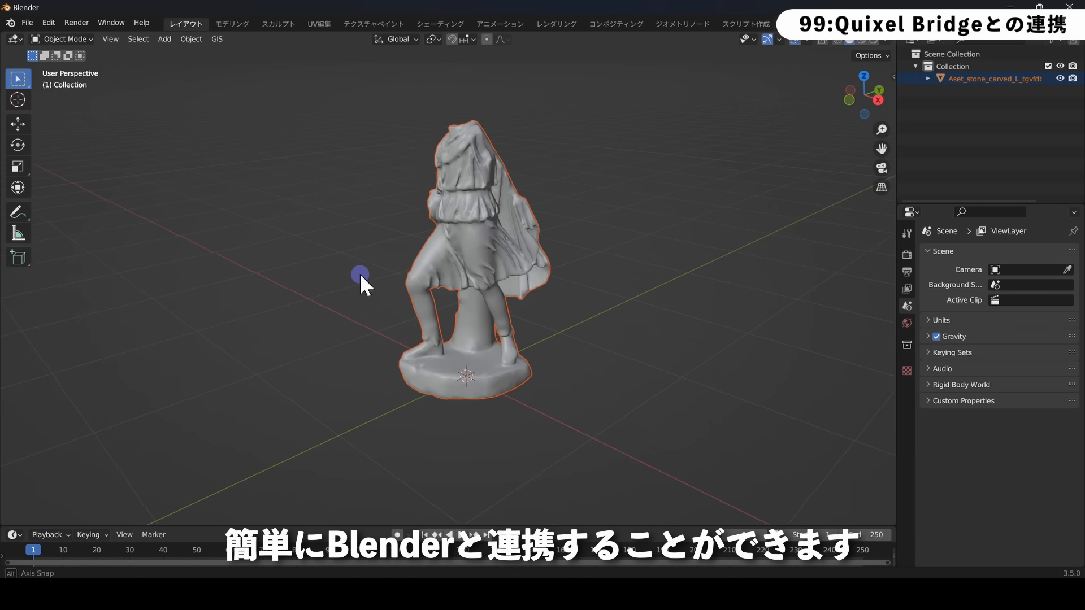
{"action": "middle_click_drag", "start_coordinate": [360, 276], "coordinate": [645, 446]}
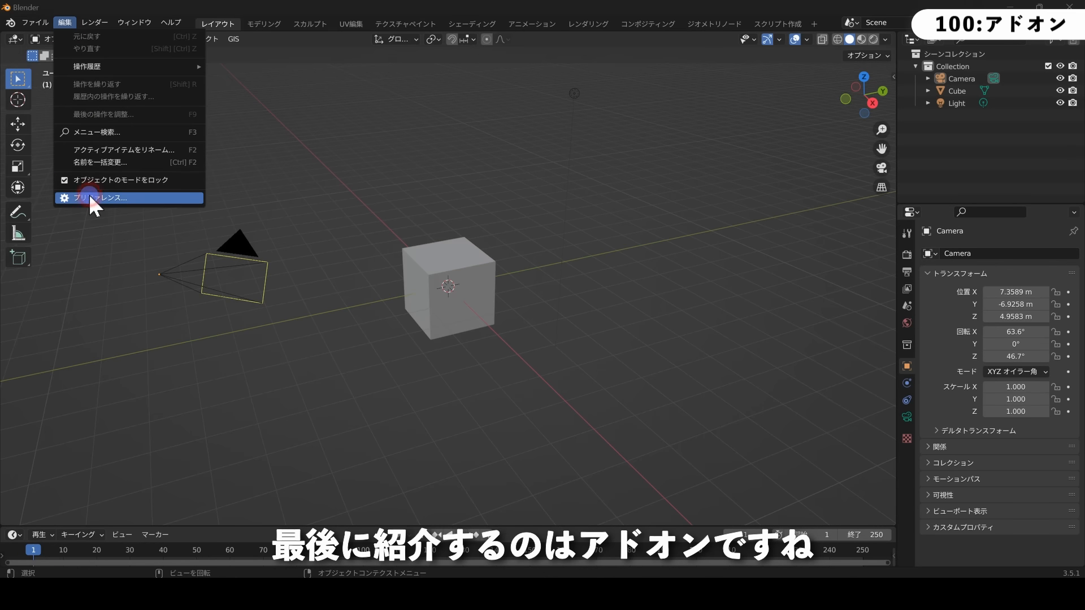
Find the node add-ons in the preferences with the search term "node" and enable Node Wrangler.
{"action": "left_click", "coordinate": [90, 197]}
{"action": "left_click", "coordinate": [387, 56]}
{"action": "type", "text": "node"}
{"action": "left_click", "coordinate": [128, 113]}
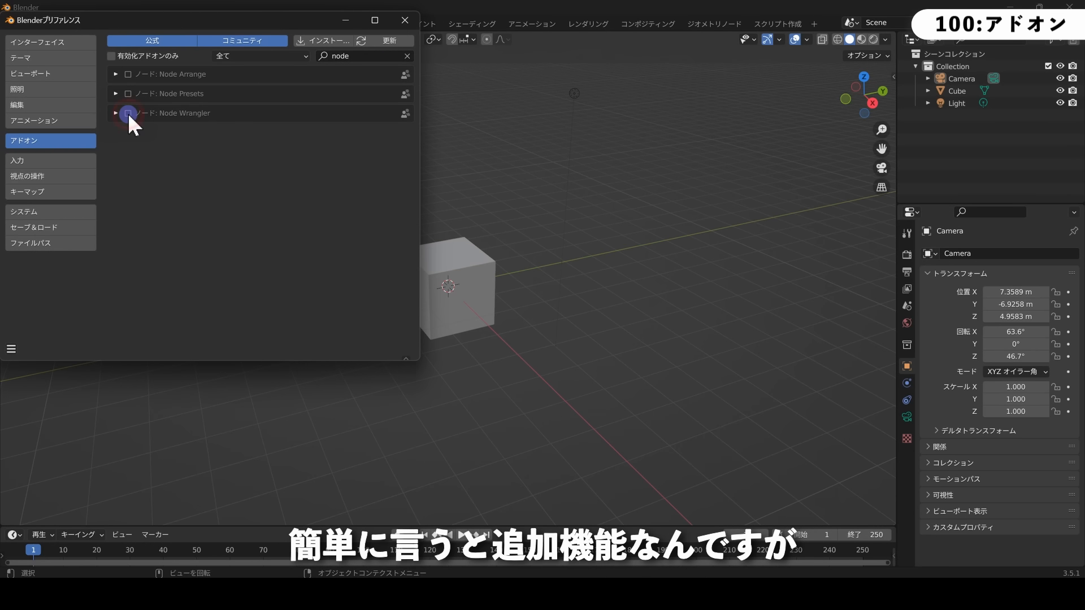
{"action": "left_click", "coordinate": [128, 113]}
Clear the add-on search and enable another add-on from the full list.
{"action": "left_click", "coordinate": [407, 56]}
{"action": "left_click_drag", "start_coordinate": [416, 73], "coordinate": [197, 175]}
{"action": "left_click", "coordinate": [128, 150]}
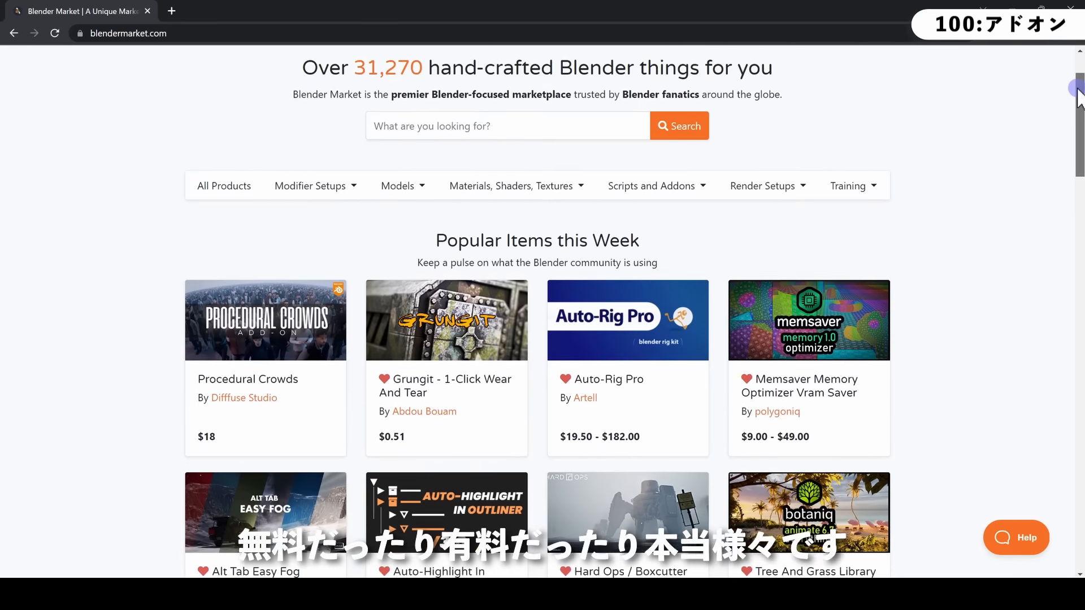
Switch to the Blender Market website, browse the popular items and look through the preview images of Procedural Crowds.
{"action": "left_click_drag", "start_coordinate": [1073, 92], "coordinate": [1080, 290]}
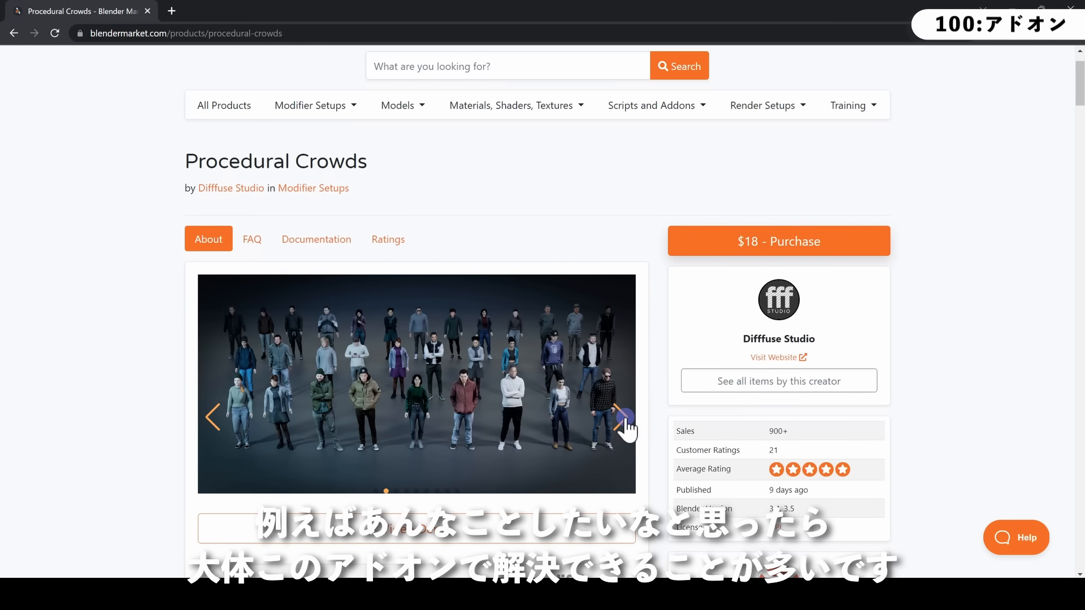
{"action": "left_click", "coordinate": [624, 421]}
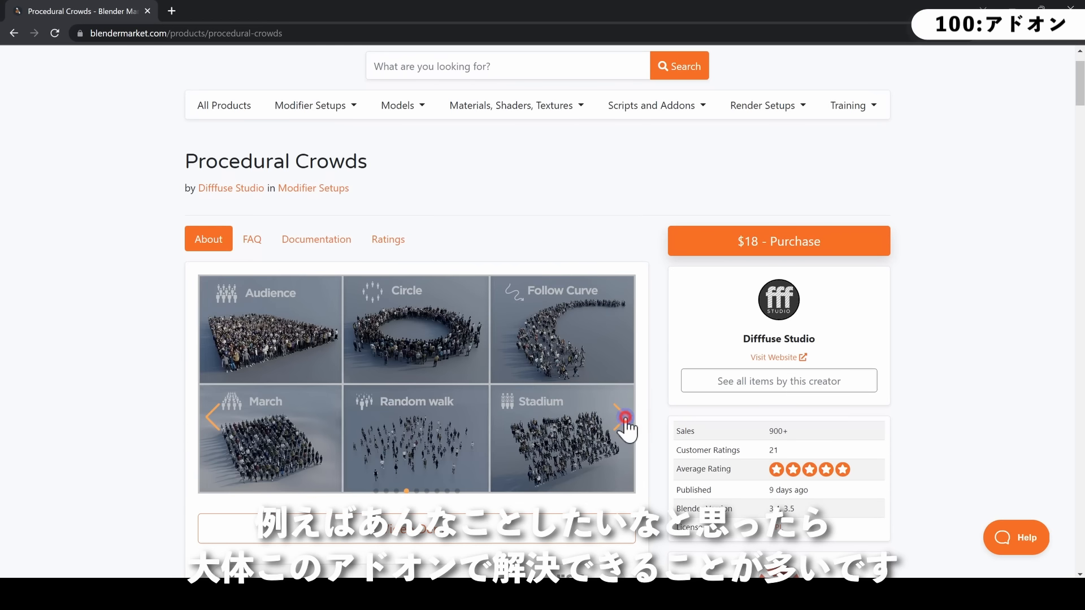
{"action": "left_click", "coordinate": [624, 418]}
{"action": "left_click", "coordinate": [625, 419]}
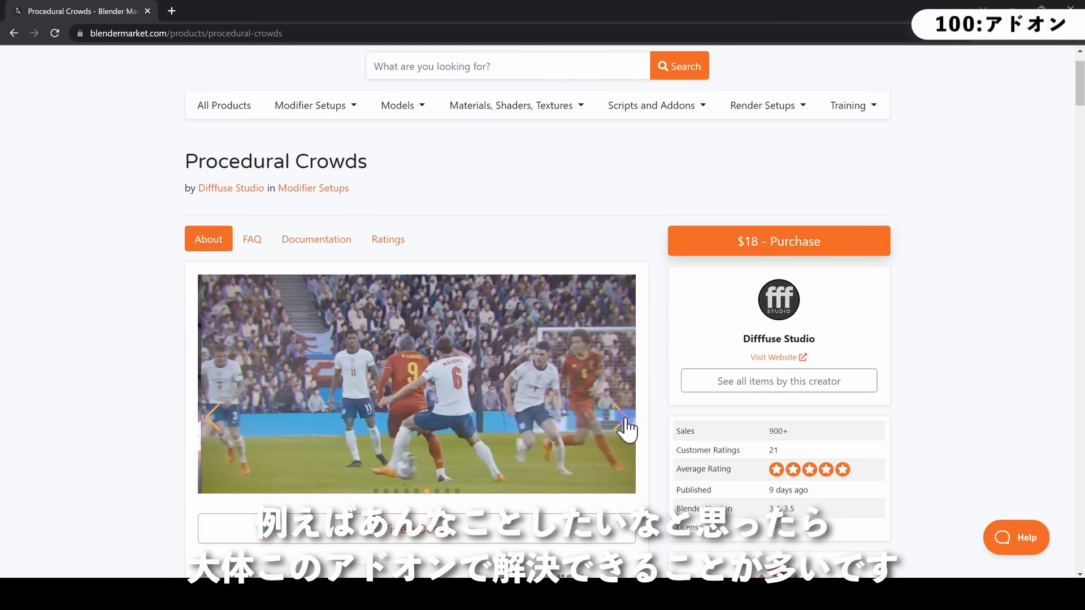
{"action": "left_click", "coordinate": [624, 427]}
{"action": "left_click", "coordinate": [624, 425]}
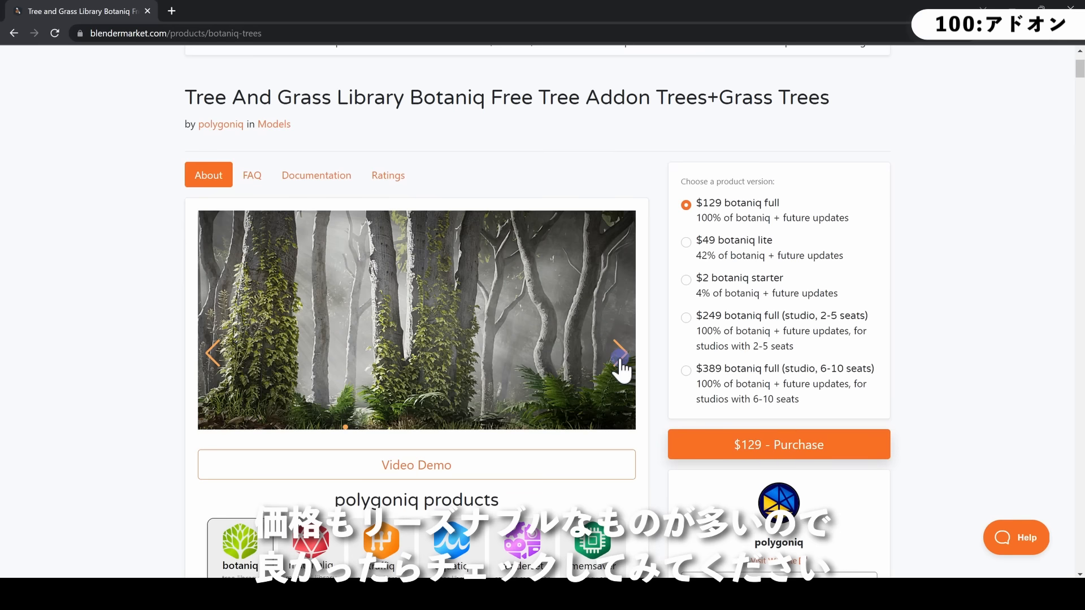
Look through the preview images of the Tree And Grass Library Botaniq add-on.
{"action": "left_click", "coordinate": [620, 361]}
{"action": "left_click", "coordinate": [620, 361]}
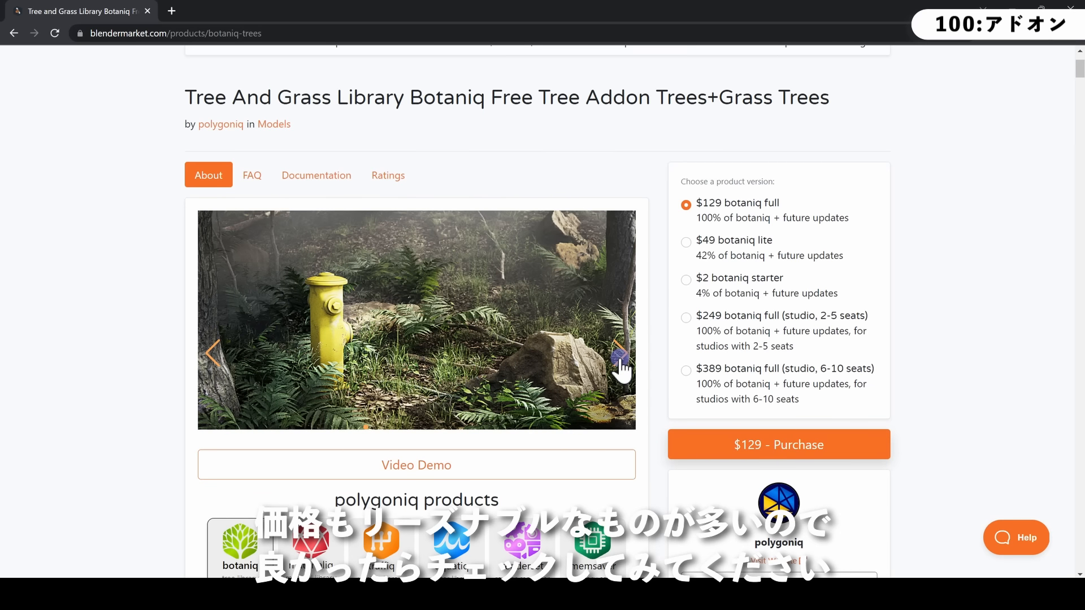
{"action": "left_click", "coordinate": [621, 360]}
{"action": "left_click", "coordinate": [620, 360]}
{"action": "left_click", "coordinate": [621, 360]}
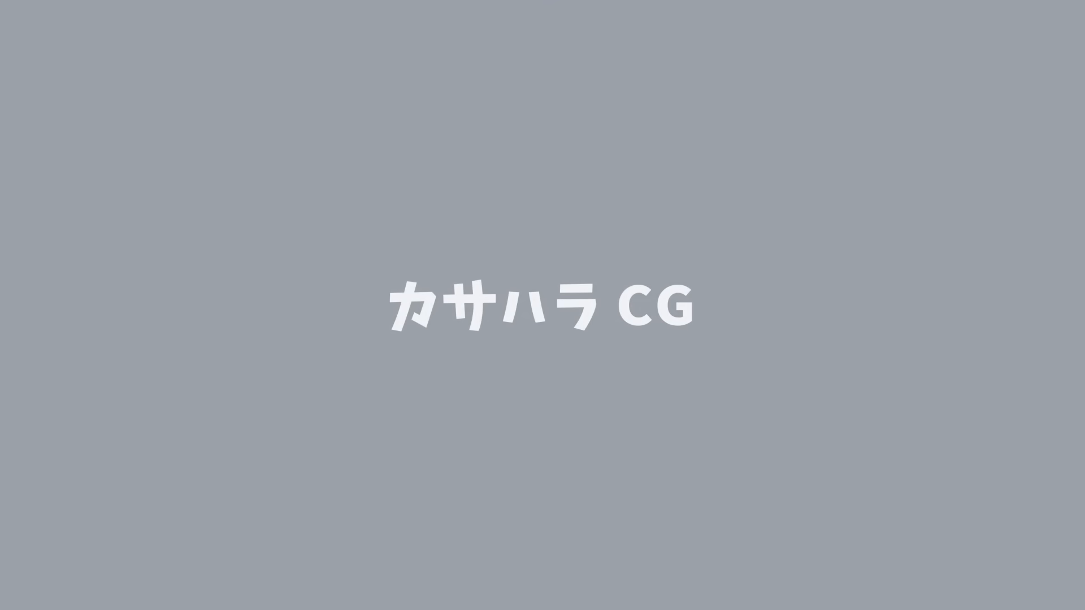